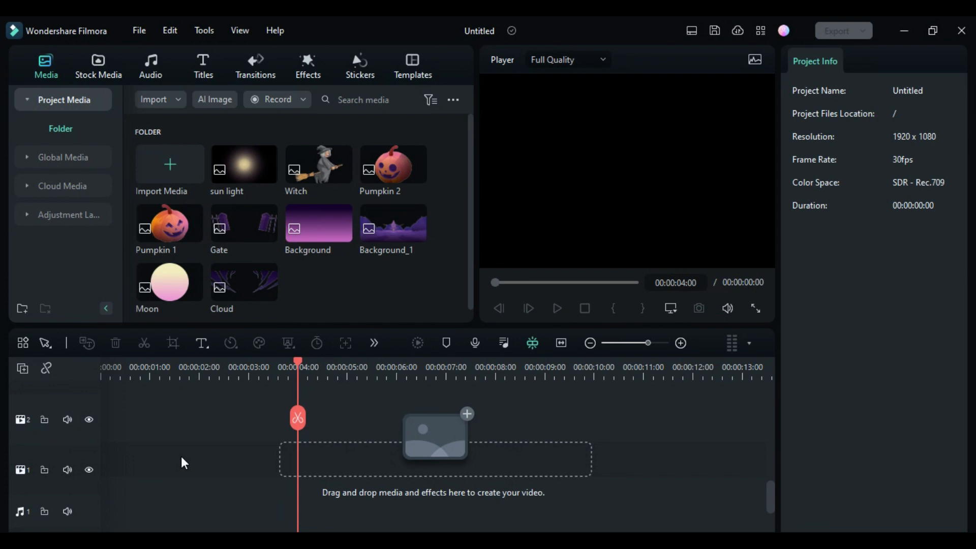
Place the Background, Moon and sun light images on tracks 1 to 3 from the timeline start, with sun light in Screen blend mode.
left_click_drag(309, 238, 103, 468)
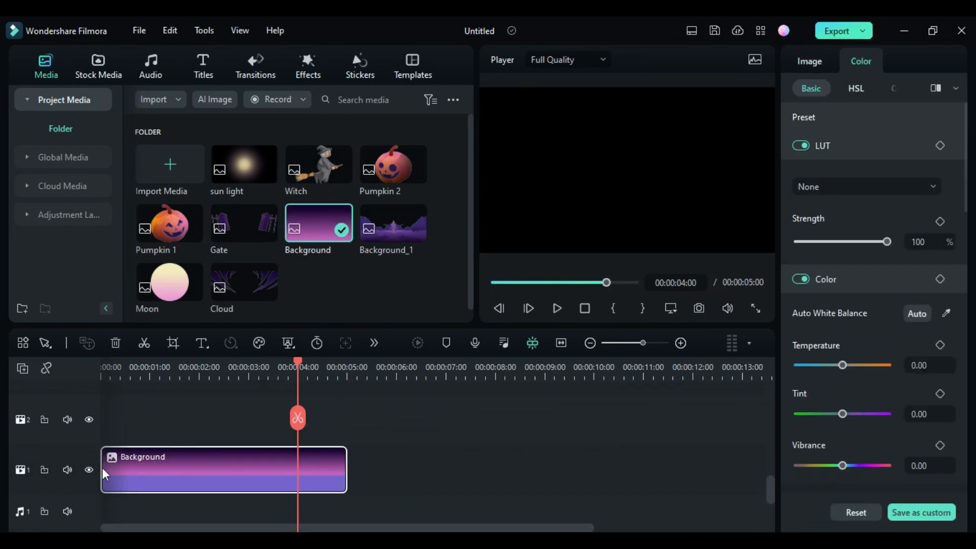
left_click_drag(169, 285, 103, 433)
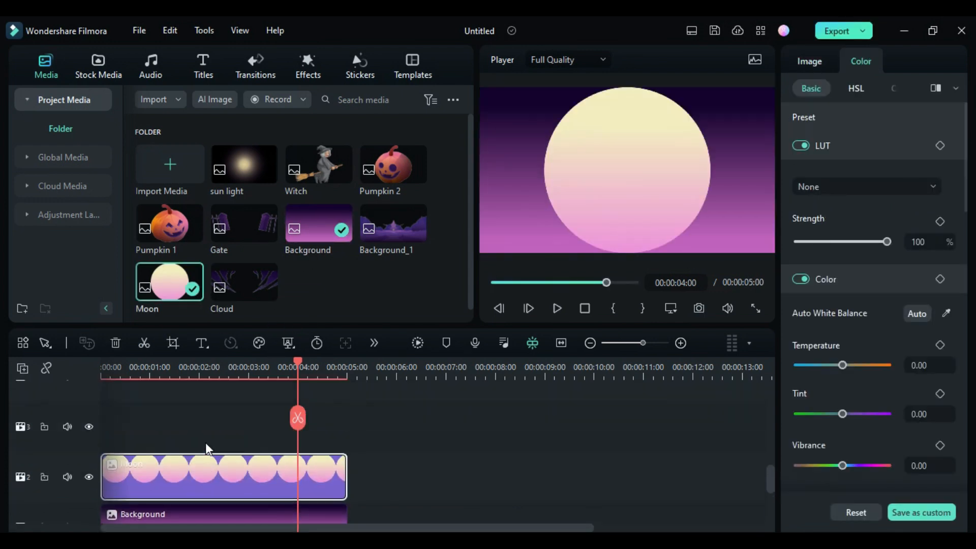
left_click_drag(239, 166, 99, 433)
left_click_drag(99, 433, 101, 431)
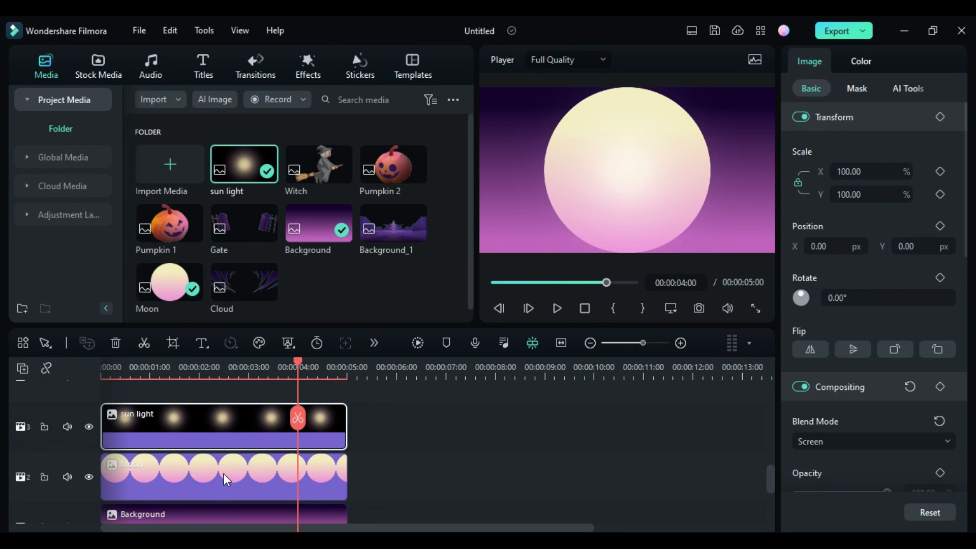
Add the Background_1 image on track 4 at the start of the timeline.
scroll(225, 437, "up", 1)
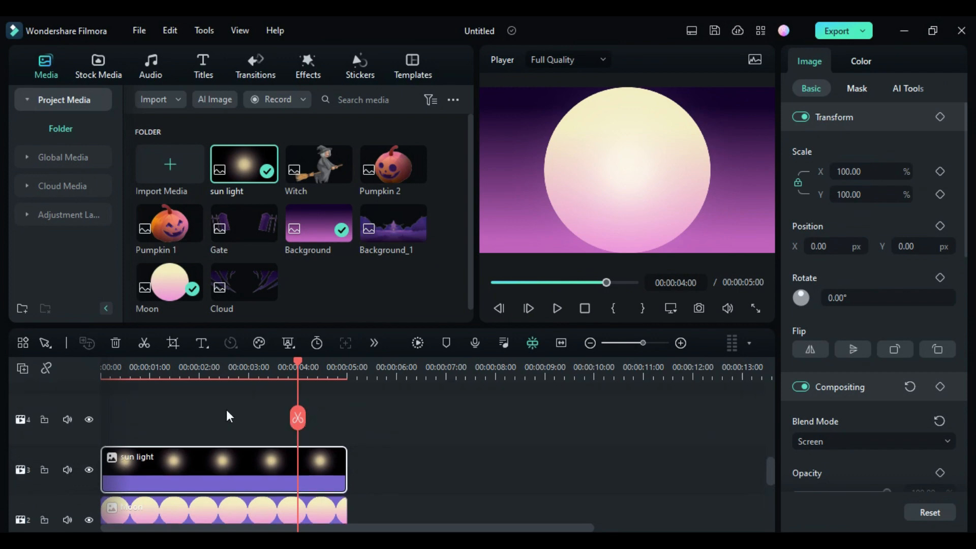
left_click_drag(393, 224, 218, 409)
left_click_drag(368, 413, 239, 465)
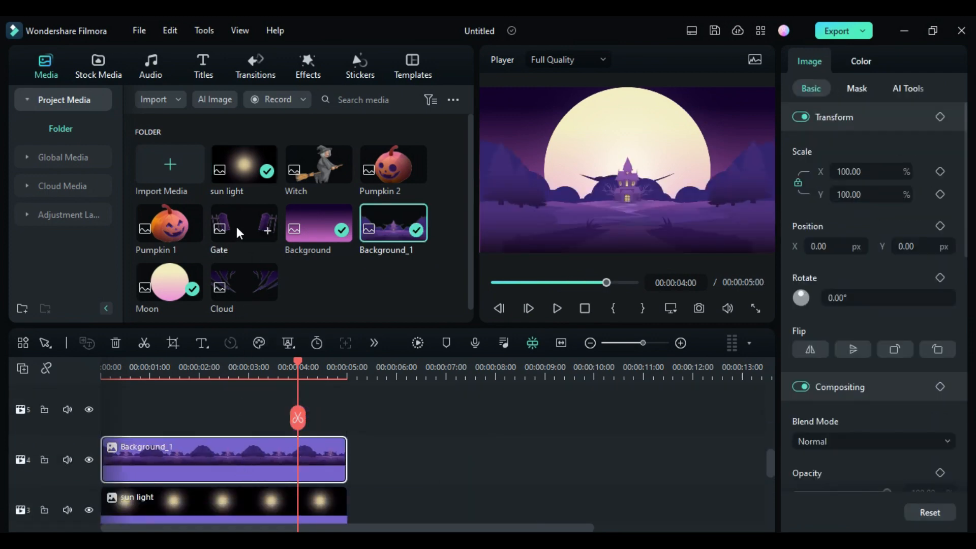
Place Cloud on track 5 at 123% scale and Y position 618 px, and Gate on track 8 at Y position -194 px.
left_click_drag(239, 282, 106, 428)
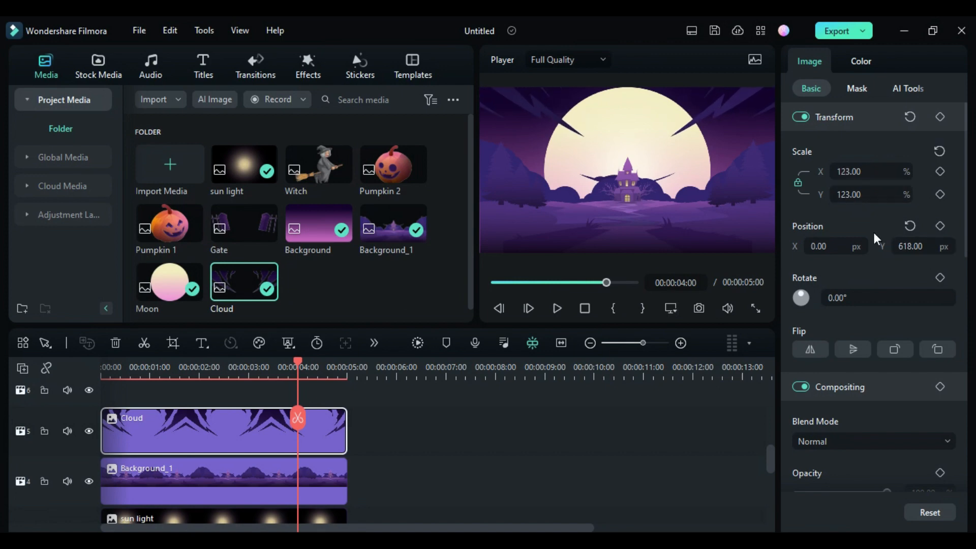
scroll(125, 437, "up", 3)
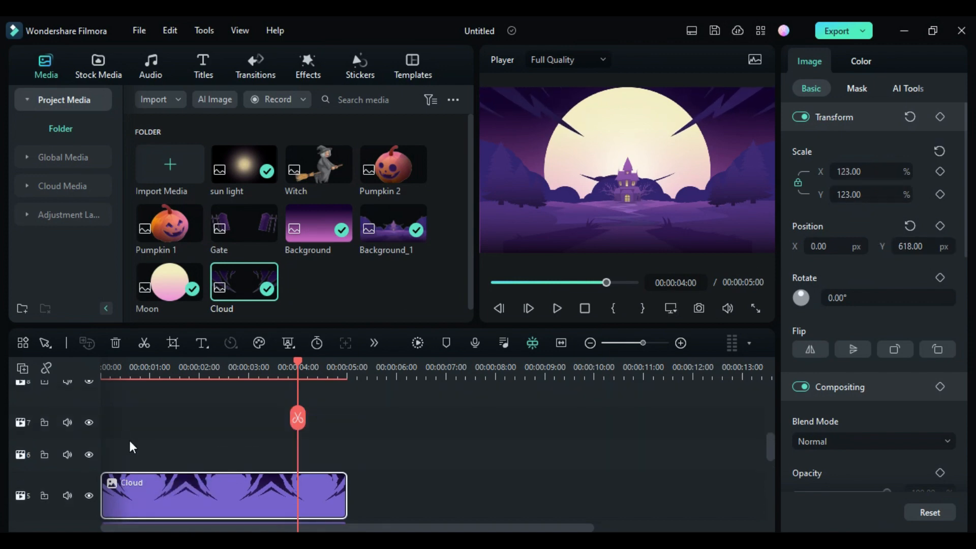
left_click_drag(247, 233, 170, 425)
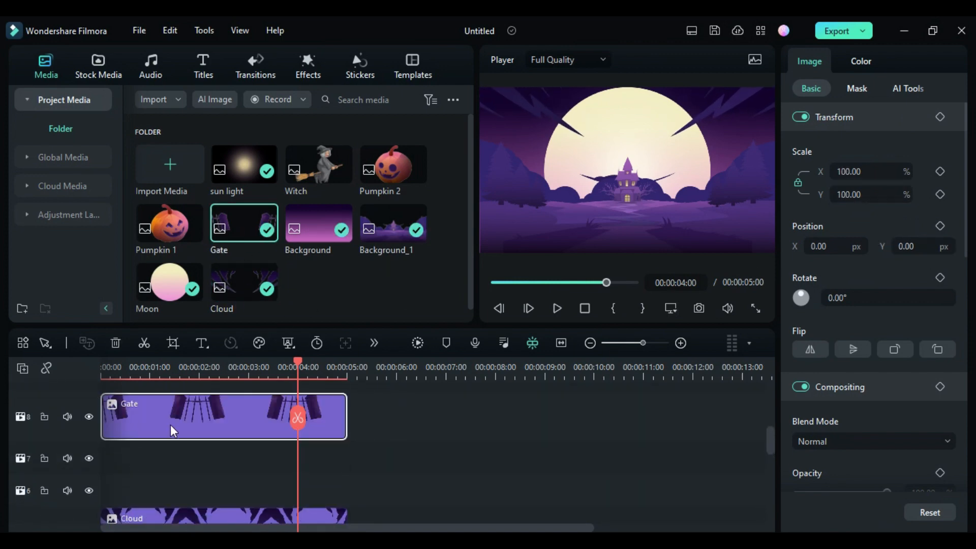
Add Pumpkin 1 on track 9, scale it to 30% and place it at the lower left of the scene.
scroll(188, 435, "up", 3)
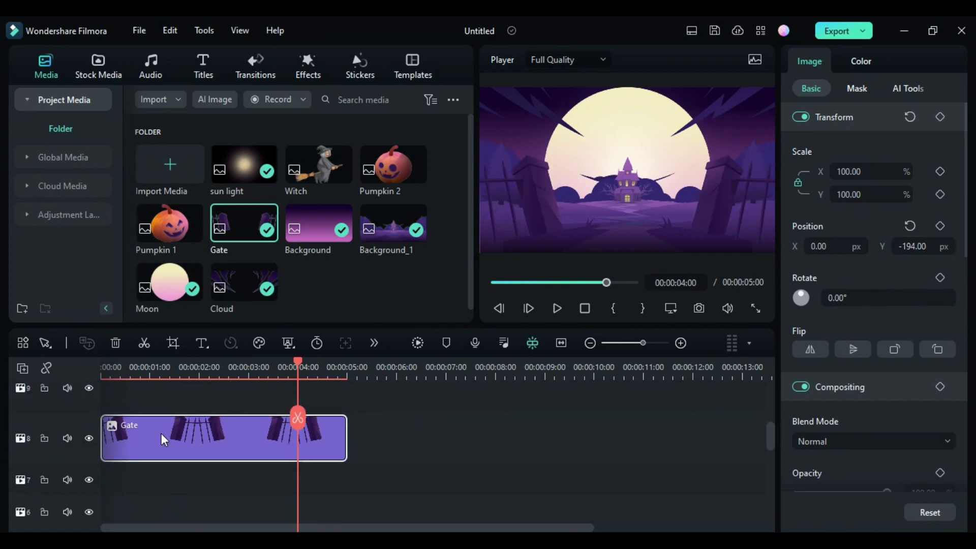
left_click_drag(179, 238, 103, 421)
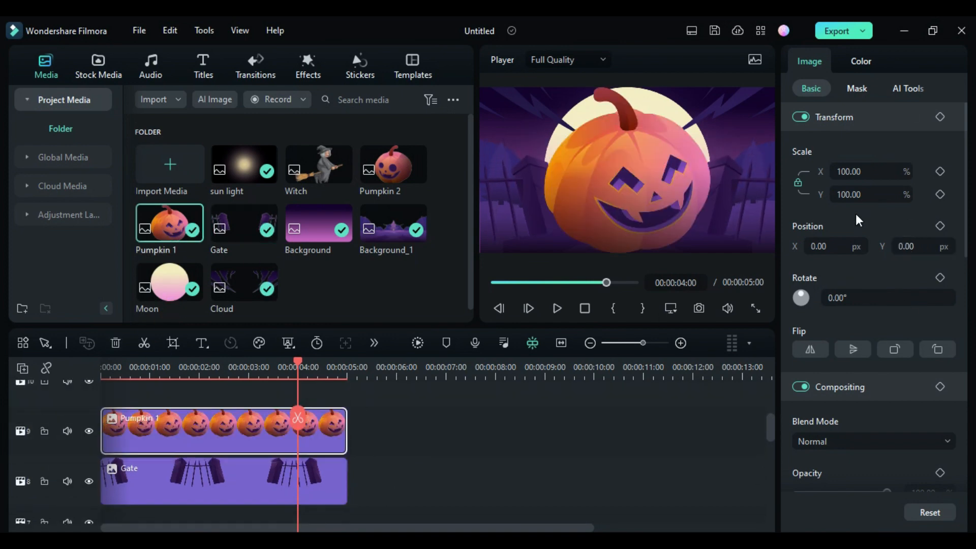
type("30")
left_click_drag(910, 247, 794, 247)
Add Pumpkin 2 on track 10, scale it to 25% and position it at X -561 px, Y -348 px.
left_click_drag(393, 163, 92, 432)
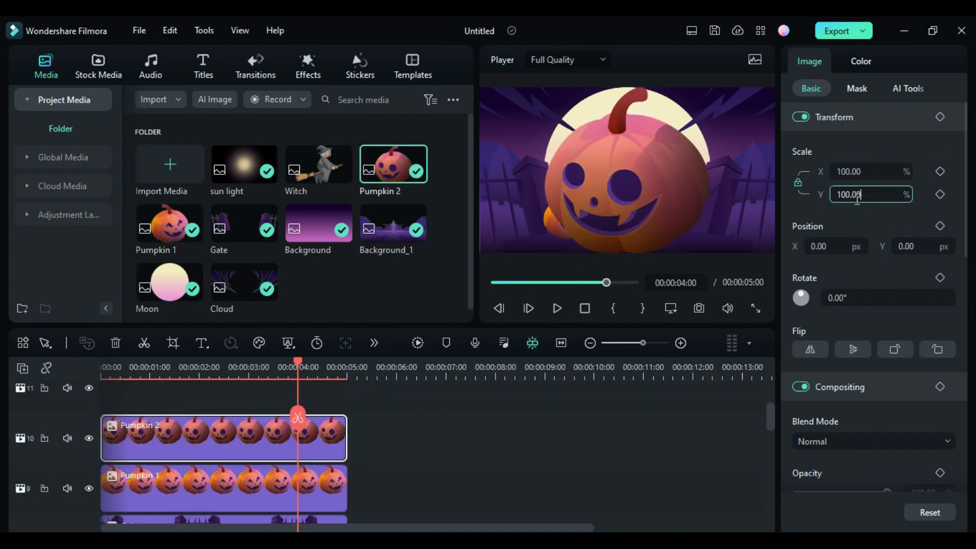
type("25")
key("Return")
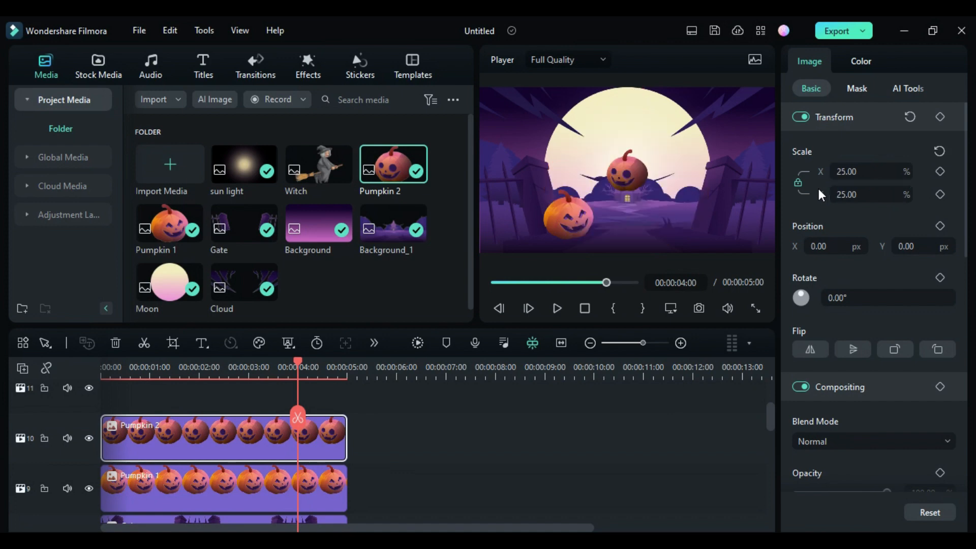
left_click_drag(907, 246, 757, 246)
Duplicate both pumpkin clips onto tracks 11 and 12, and set the Pumpkin 1 copy's X position to 382 px.
left_click_drag(376, 427, 219, 388)
left_click(175, 368)
scroll(237, 447, "up", 1)
left_click(236, 447)
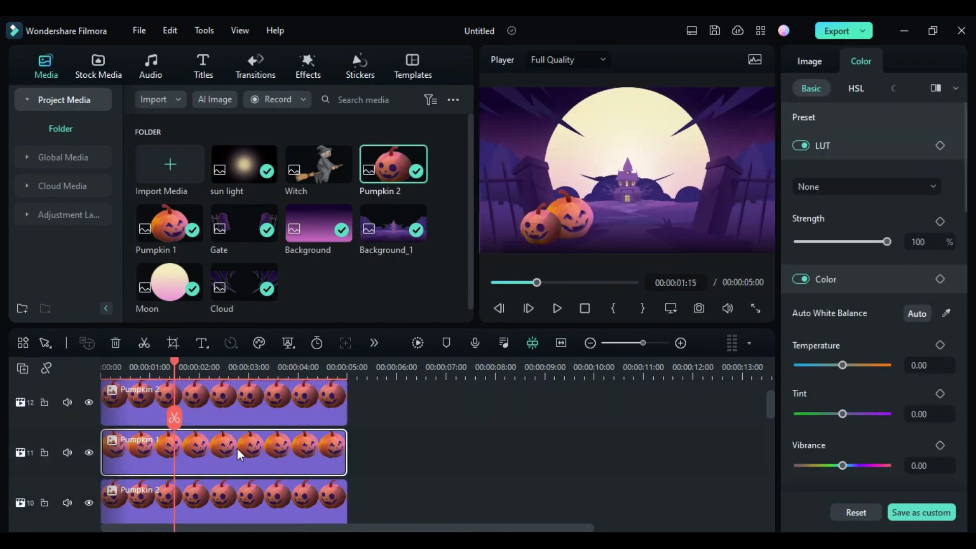
left_click(810, 61)
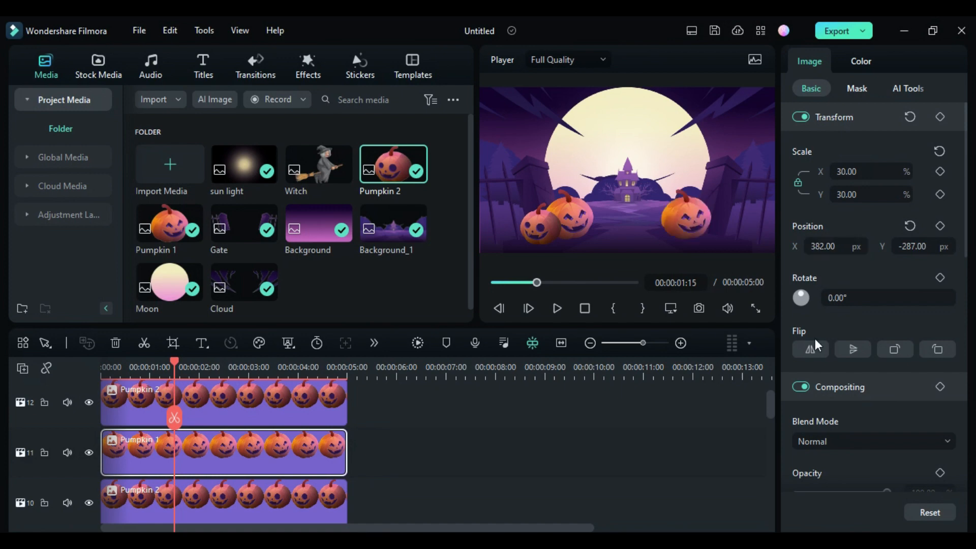
Make the X position of the Pumpkin 2 copy on track 12 positive 561 px and flip it horizontally.
scroll(232, 457, "up", 1)
left_click(232, 457)
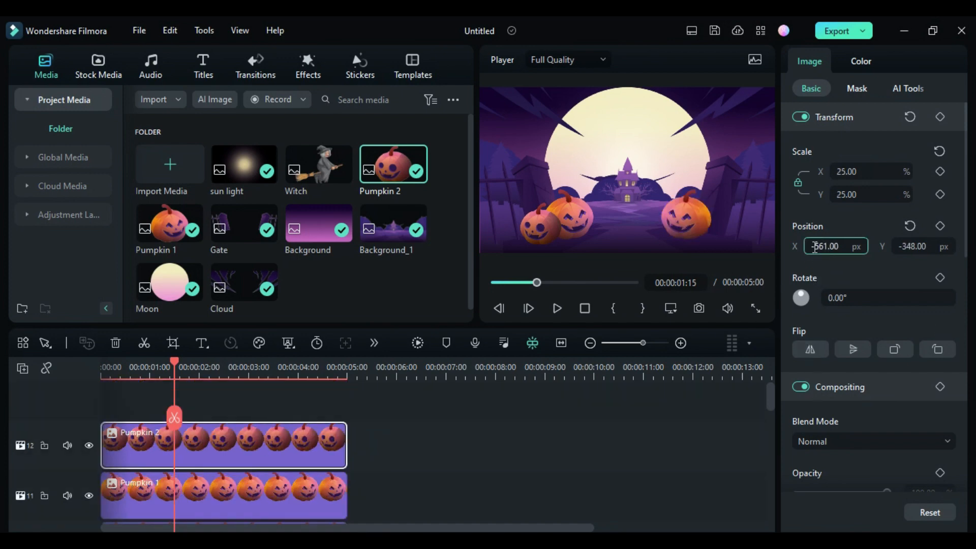
key("BackSpace")
key("Return")
left_click(811, 349)
Extend all clips on the timeline to end at 00:00:10:00.
scroll(385, 447, "down", 2)
left_click_drag(385, 521, 297, 282)
left_click_drag(347, 451, 593, 451)
scroll(416, 432, "down", 6)
left_click_drag(351, 460, 589, 459)
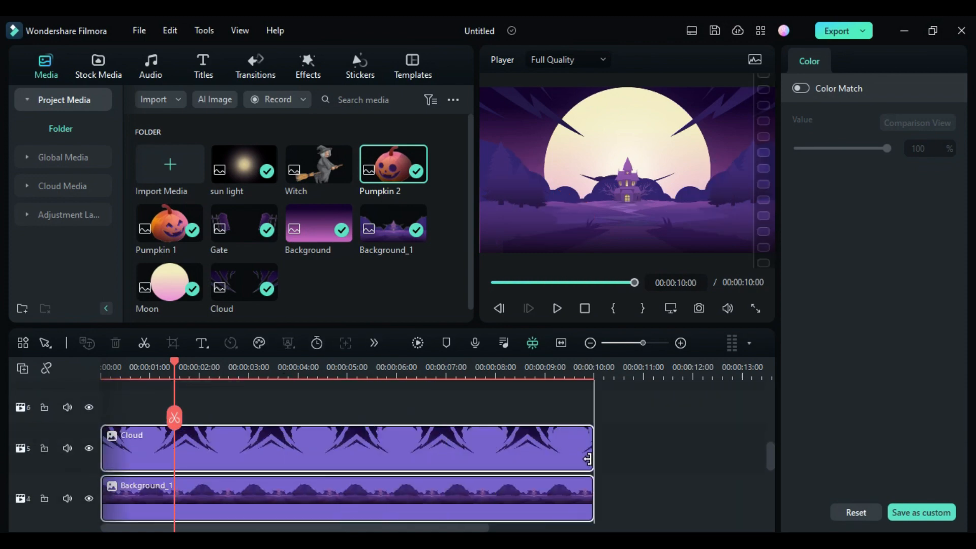
Scale the Moon clip on track 2 to 65%.
scroll(419, 463, "down", 3)
left_click(257, 426)
left_click(872, 195)
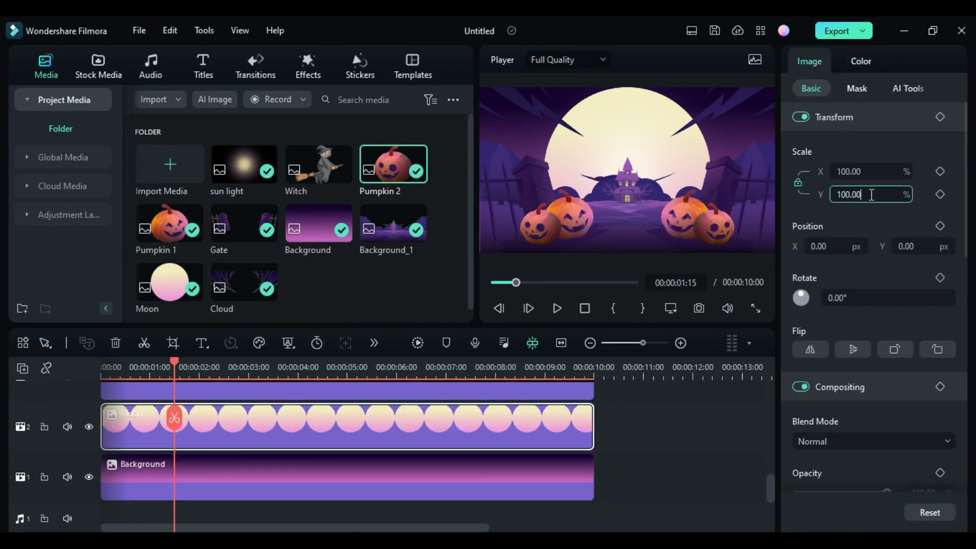
key("ctrl+a")
type("65")
key("Return")
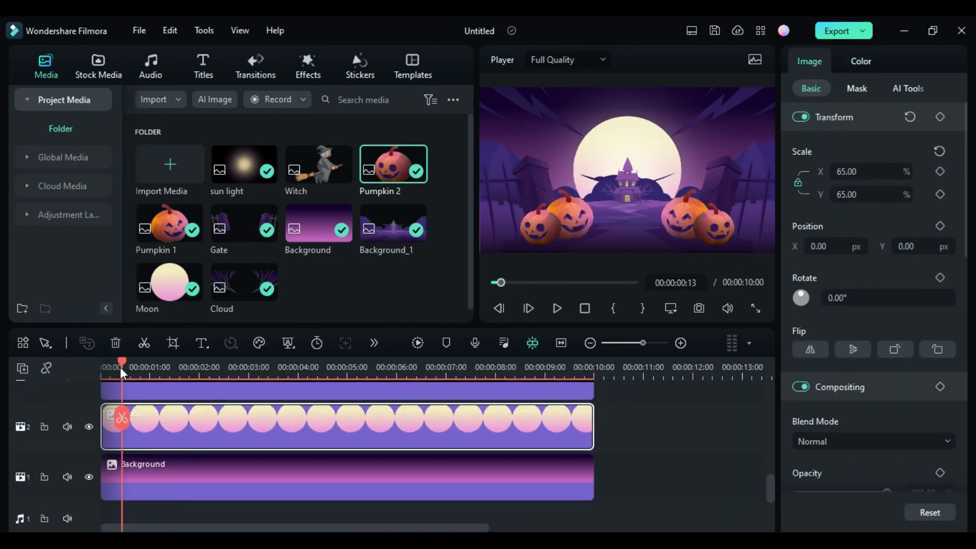
At 00:00:00:05, set the Background clip's exposure and brightness to -50 and add keyframes for both.
left_click_drag(120, 367, 109, 370)
left_click(138, 477)
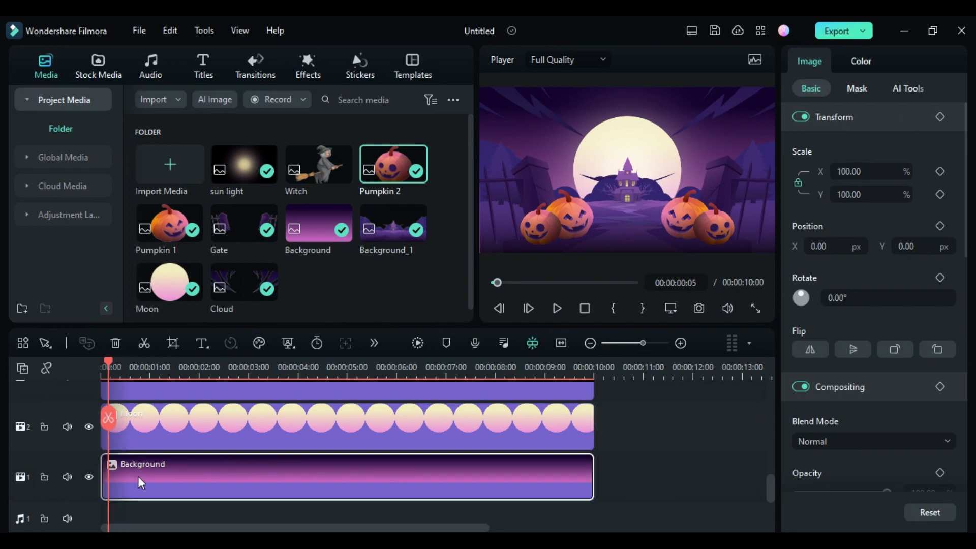
left_click(863, 65)
scroll(885, 254, "down", 4)
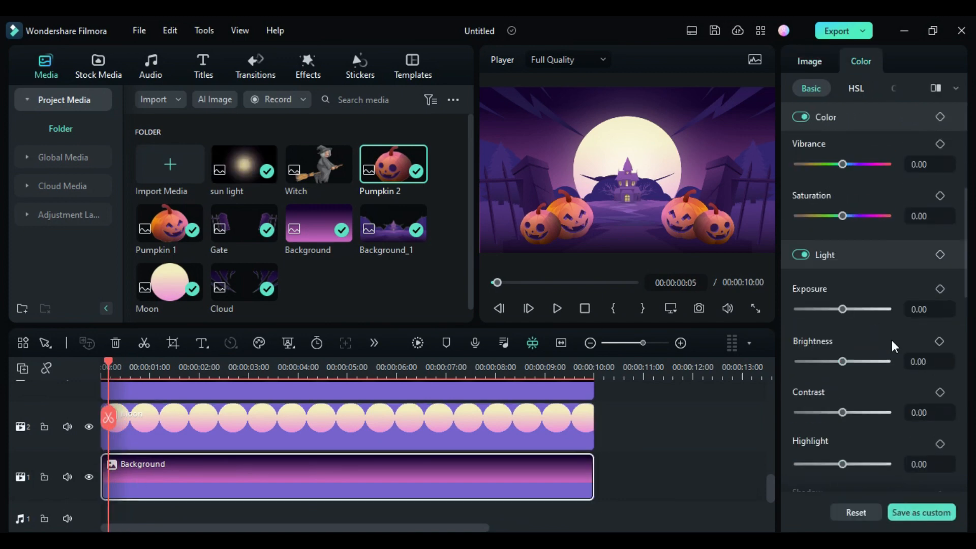
left_click(911, 308)
type("-50")
key("Return")
left_click(923, 361)
type("-50")
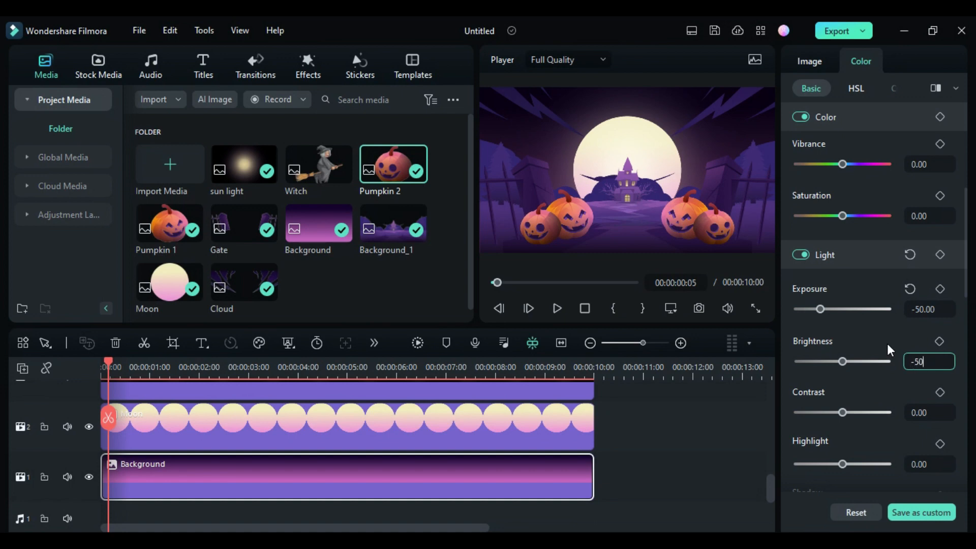
key("Return")
left_click(940, 342)
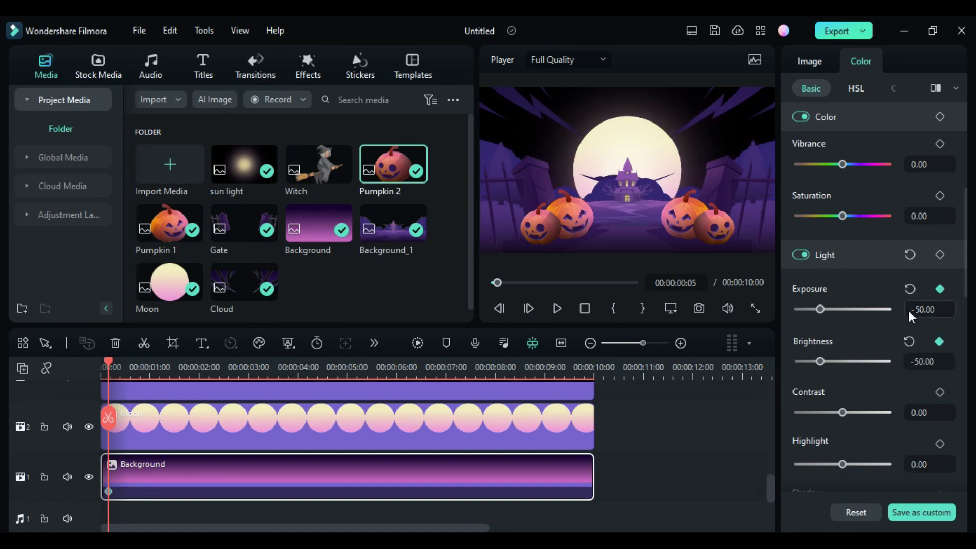
Lower the Moon clip until it is hidden behind the landscape and keyframe its position at 00:00:00:05.
left_click(148, 441)
left_click(808, 62)
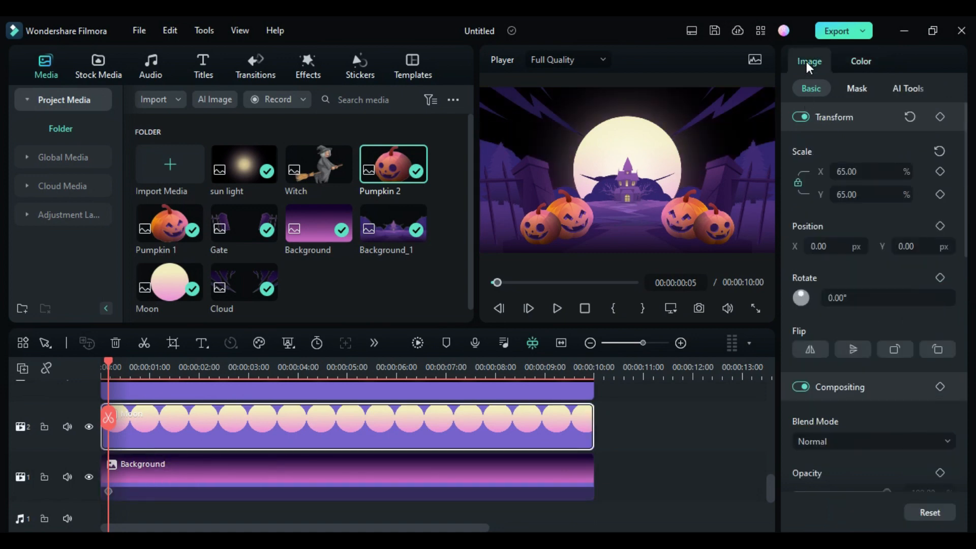
left_click_drag(907, 245, 877, 246)
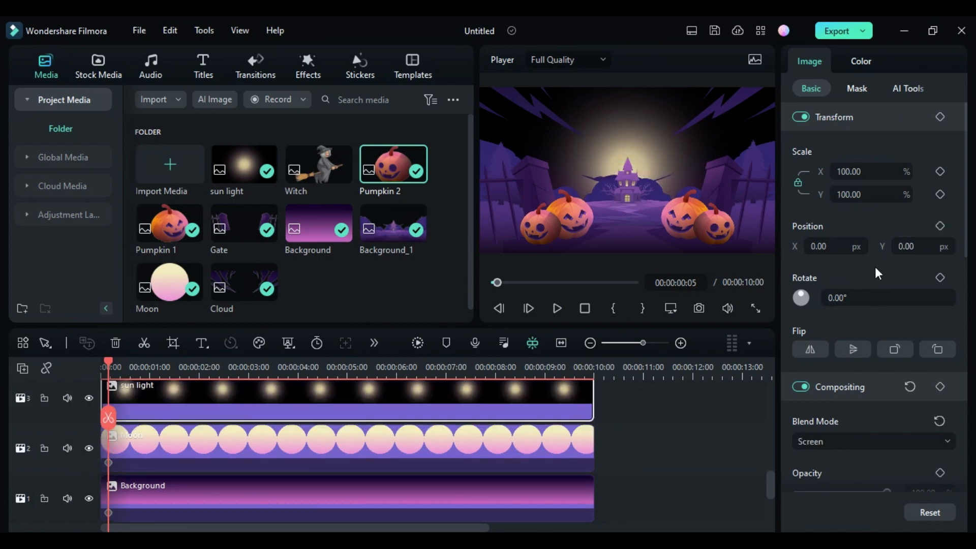
Keyframe the sun light clip at 00:00:00:05 with Y position -458 px and opacity 0%.
left_click_drag(910, 246, 867, 246)
left_click(940, 226)
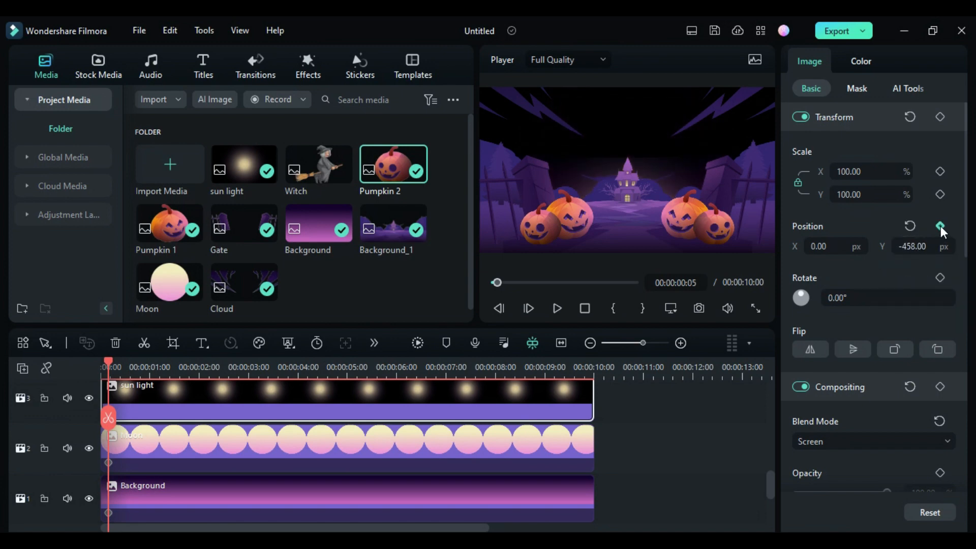
scroll(864, 446, "down", 2)
left_click_drag(883, 453, 795, 454)
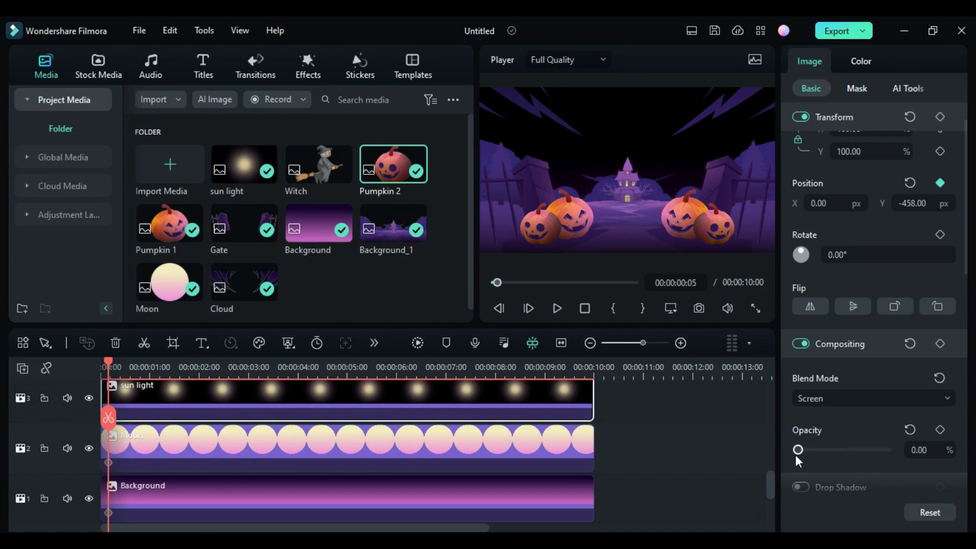
left_click(941, 430)
Set the Background_1 clip's exposure and brightness to -50 and keyframe both at 00:00:00:05.
scroll(308, 451, "up", 4)
left_click(189, 449)
left_click(861, 61)
type("50")
left_click(915, 360)
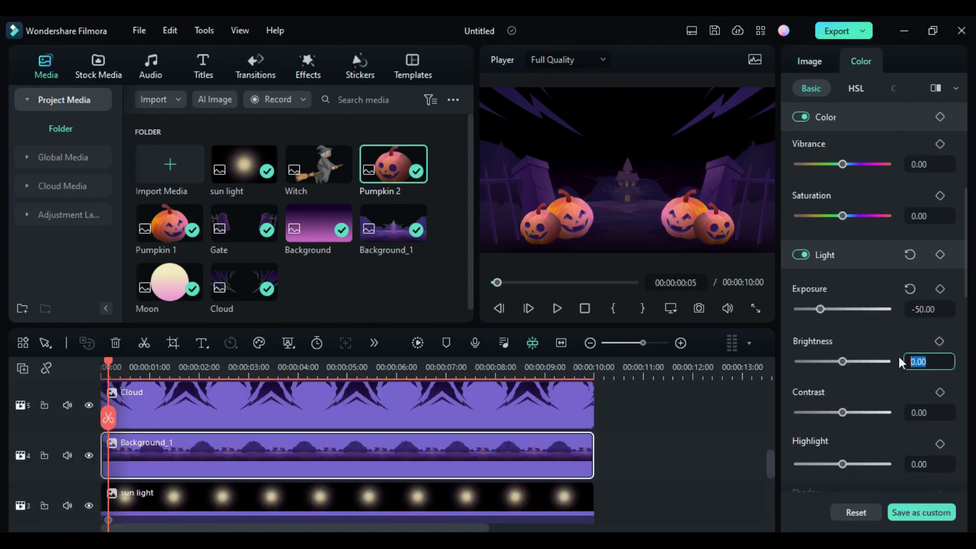
type("-50")
key("Return")
left_click(939, 290)
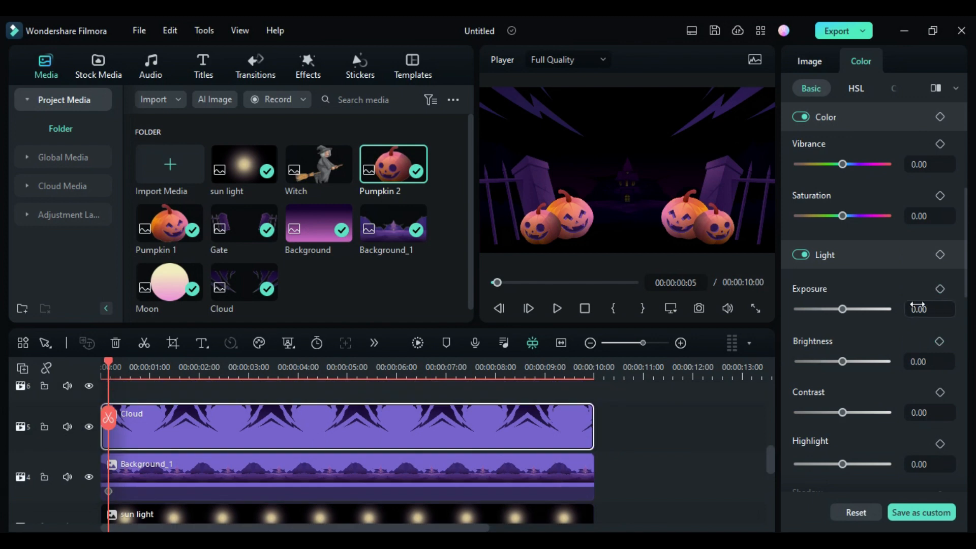
Set exposure and brightness to -50 on the Cloud and Gate clips, adding keyframes for both values.
left_click(918, 307)
type("-50")
key("Return")
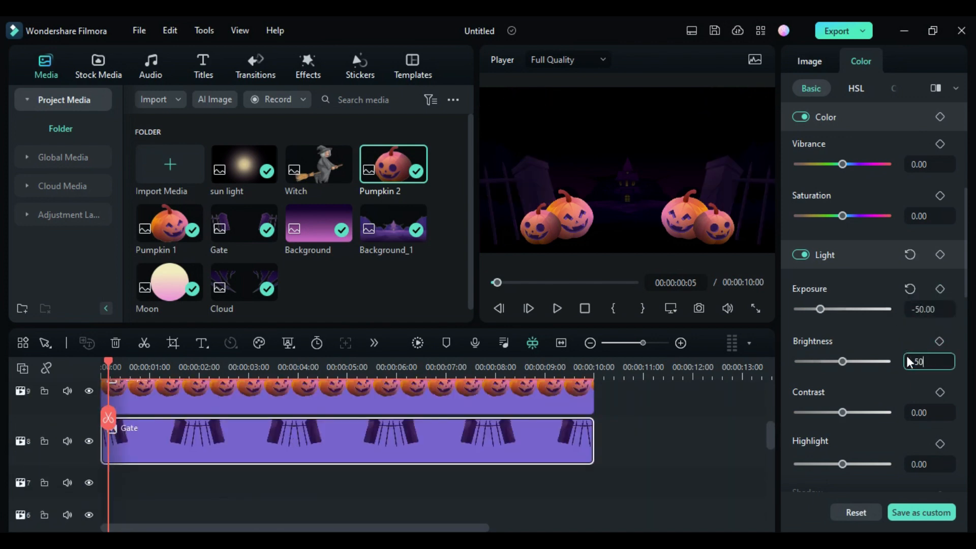
key("Return")
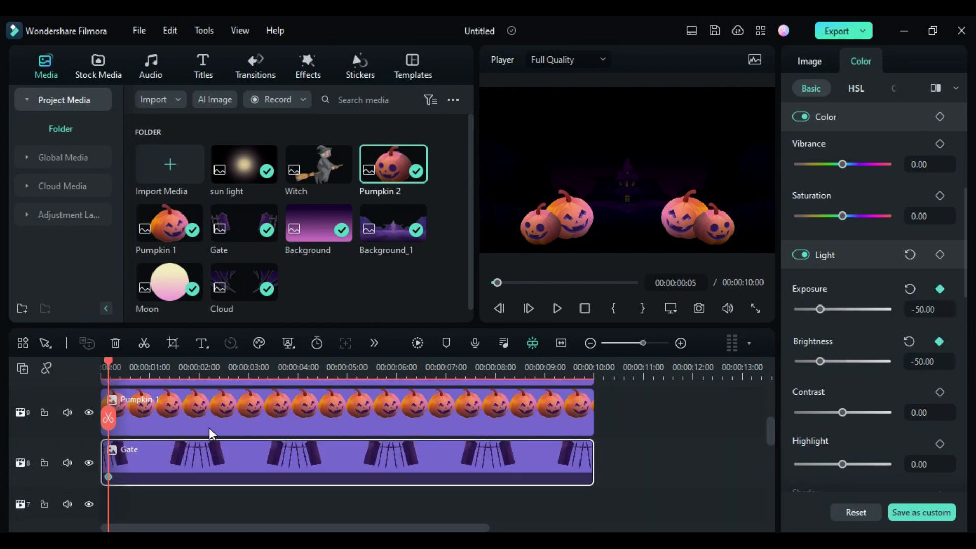
Move the playhead to 00:00:01:00 and reset the exposure and brightness of the Gate, Cloud and Background_1 clips.
left_click(207, 422)
scroll(206, 422, "down", 3)
left_click_drag(111, 360, 150, 362)
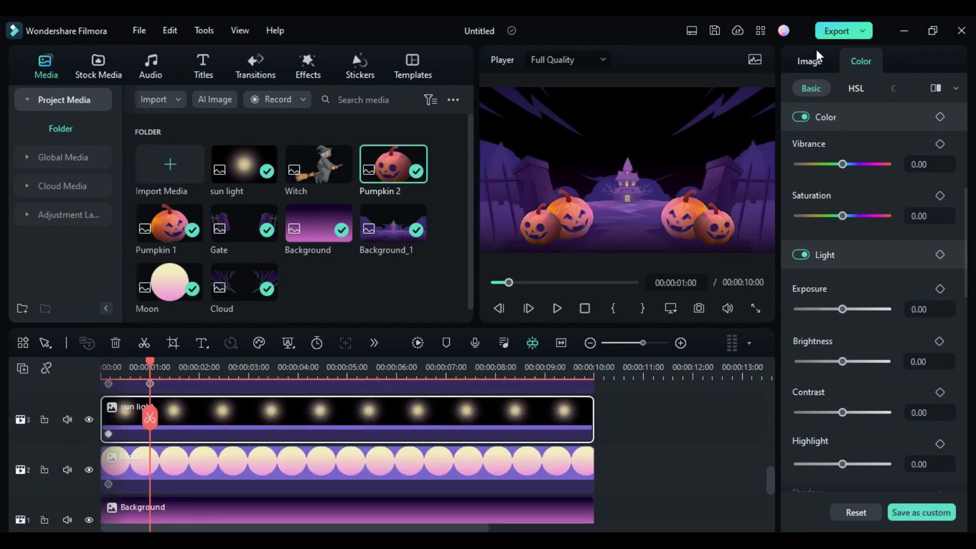
At 00:00:01:00, reset the sun light clip's opacity and return the Moon clip's position to 0 px.
left_click(811, 60)
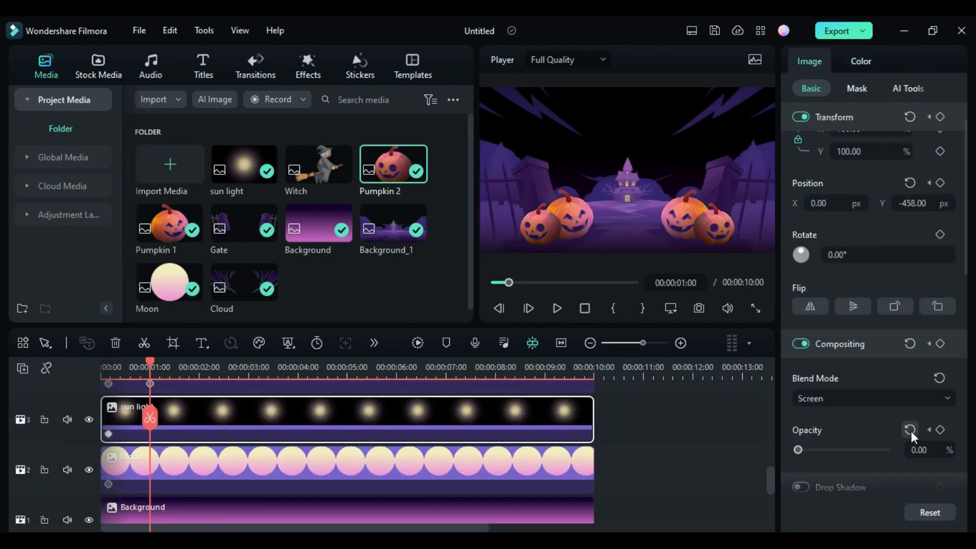
left_click(910, 429)
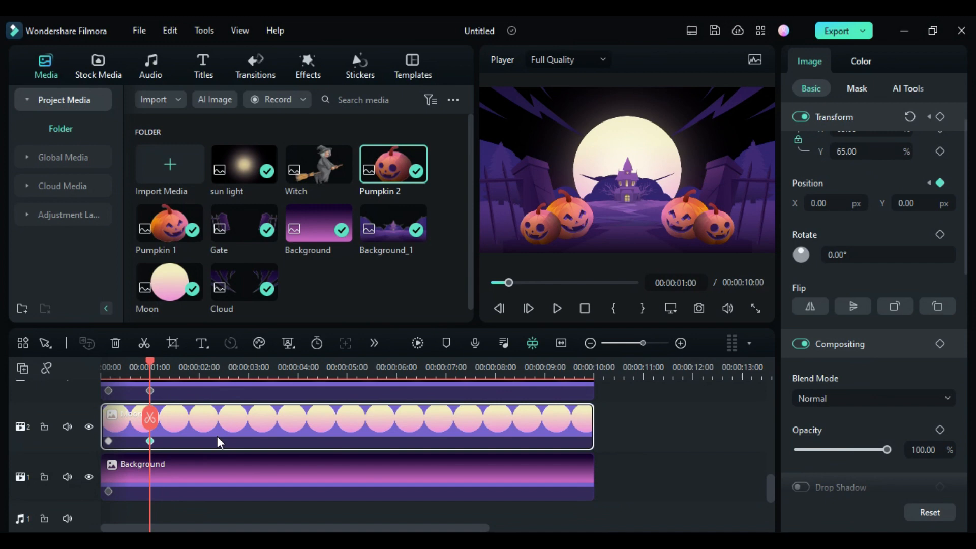
Reset the Background clip's exposure and brightness to their defaults at 00:00:01:00.
left_click(861, 62)
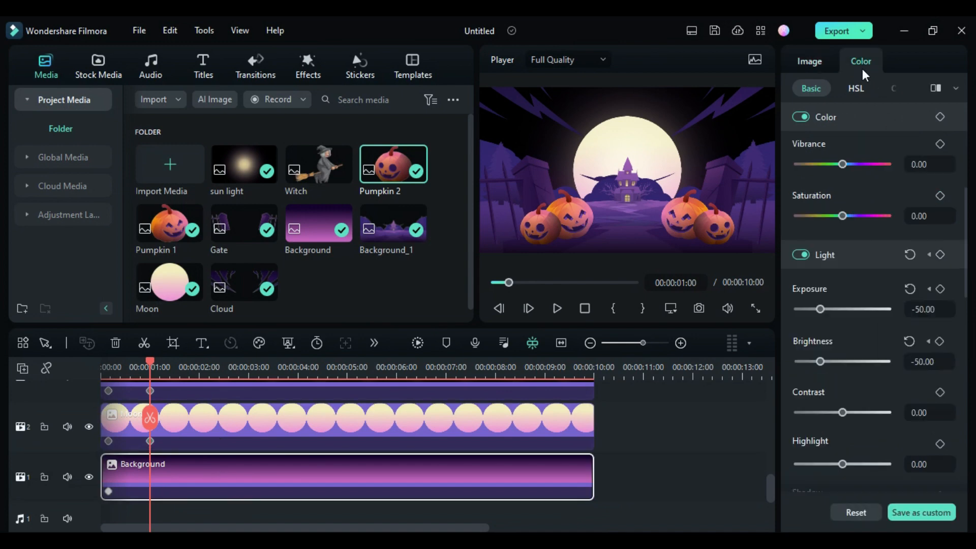
left_click(910, 289)
left_click(909, 341)
left_click_drag(150, 369, 150, 404)
Add position keyframes at 00:00:01:15 to the Pumpkin 1 clip on track 9 and the Pumpkin 2 clip on track 10.
scroll(181, 463, "up", 2)
scroll(181, 462, "up", 5)
left_click(173, 473)
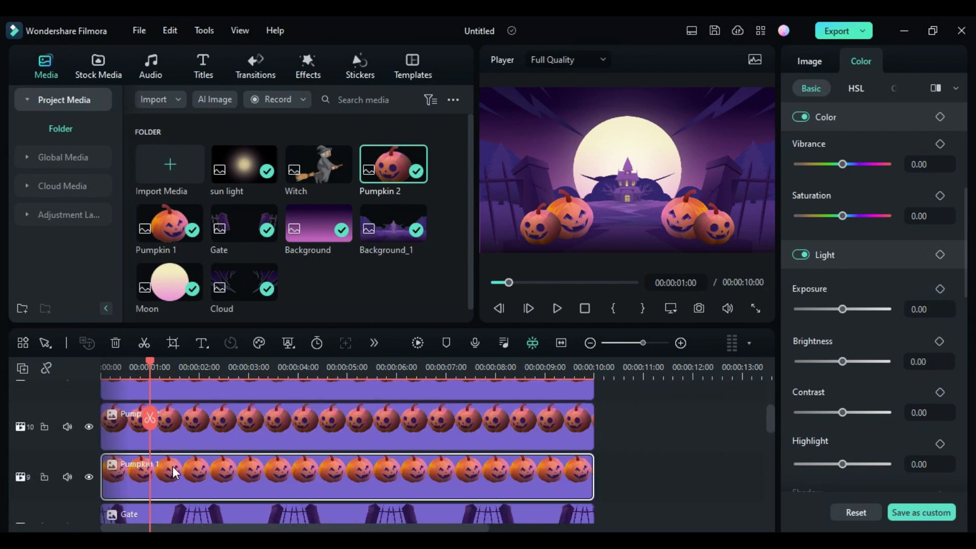
left_click(805, 65)
left_click_drag(151, 366, 175, 387)
left_click(940, 183)
left_click(224, 428)
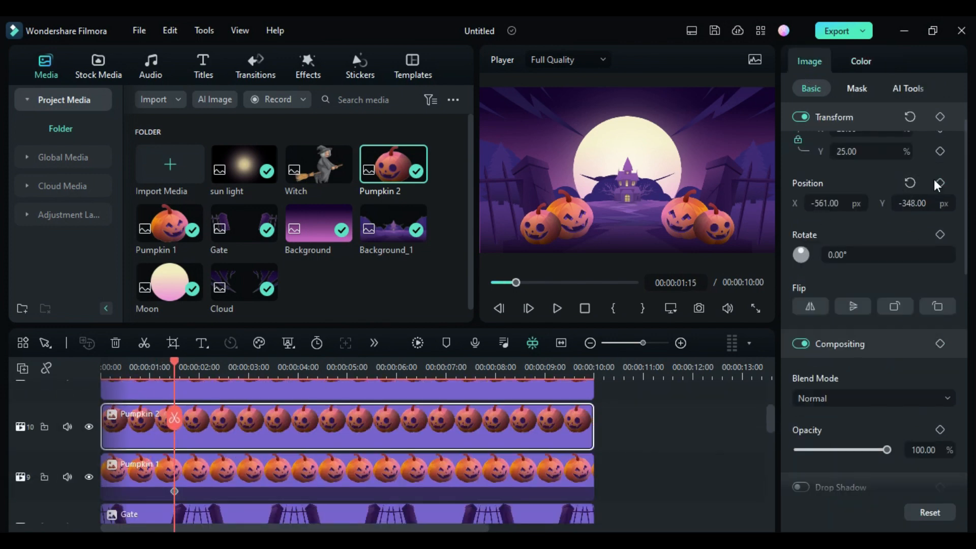
left_click(940, 182)
Add position keyframes at 00:00:01:15 to the Pumpkin 1 clip on track 11 and the Pumpkin 2 clip on track 12.
scroll(215, 436, "up", 1)
left_click(215, 437)
left_click(941, 182)
scroll(218, 433, "up", 1)
left_click(219, 422)
left_click(940, 182)
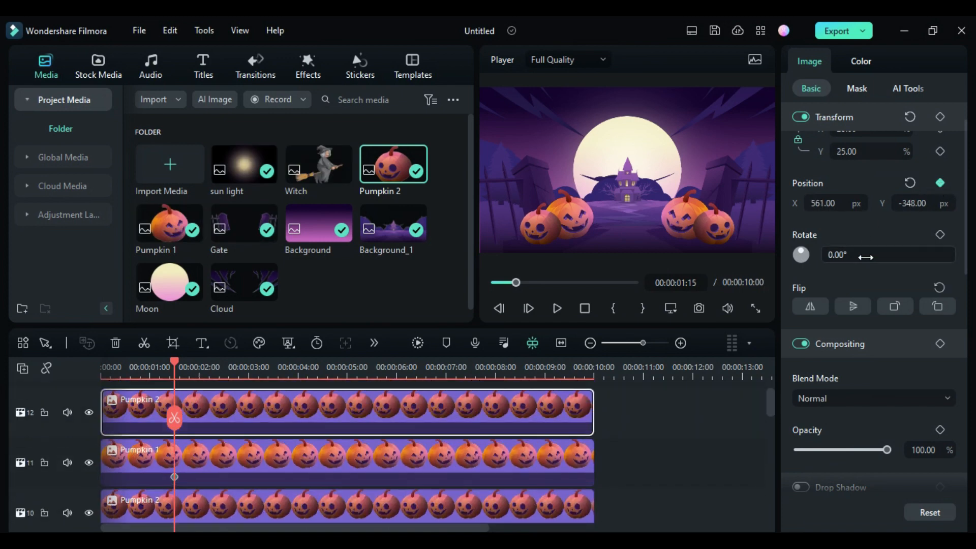
At 00:00:00:20, keyframe both Pumpkin 1 clips above the frame, with the track 9 clip at a Y position of 950 px.
scroll(214, 432, "down", 2)
left_click_drag(175, 361, 132, 365)
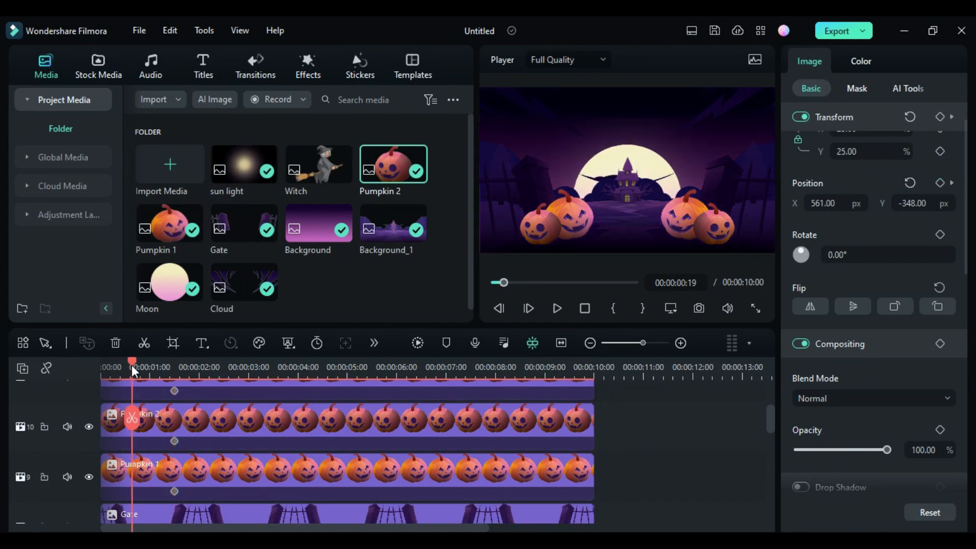
left_click(164, 473)
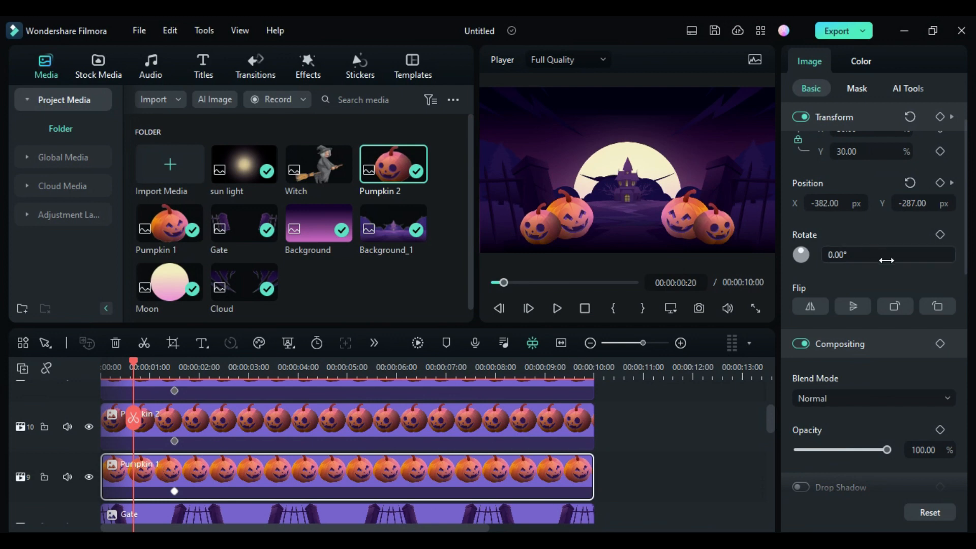
left_click_drag(913, 202, 967, 203)
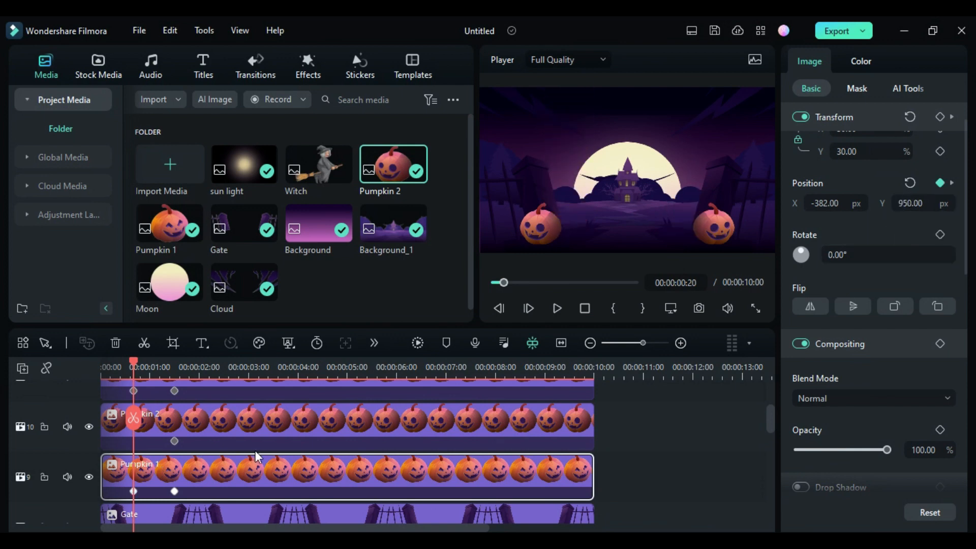
Keyframe the Pumpkin 2 clip on track 10 above the frame at 00:00:01:00 with a Y position of 976 px.
scroll(257, 456, "up", 1)
left_click(257, 456)
left_click(150, 366)
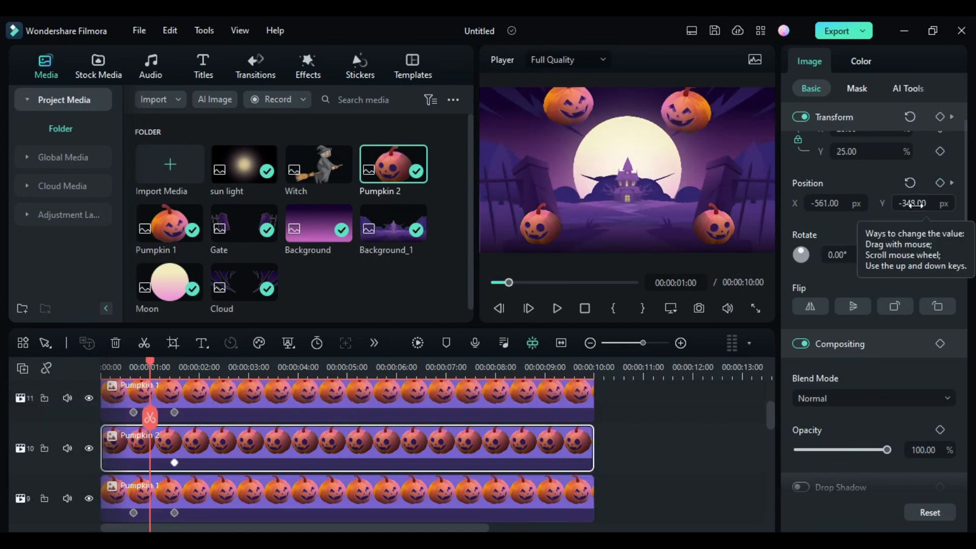
left_click_drag(916, 204, 966, 222)
Shift the landing keyframes of both Pumpkin 2 clips from 00:00:01:15 to 00:00:01:22.
left_click(174, 375)
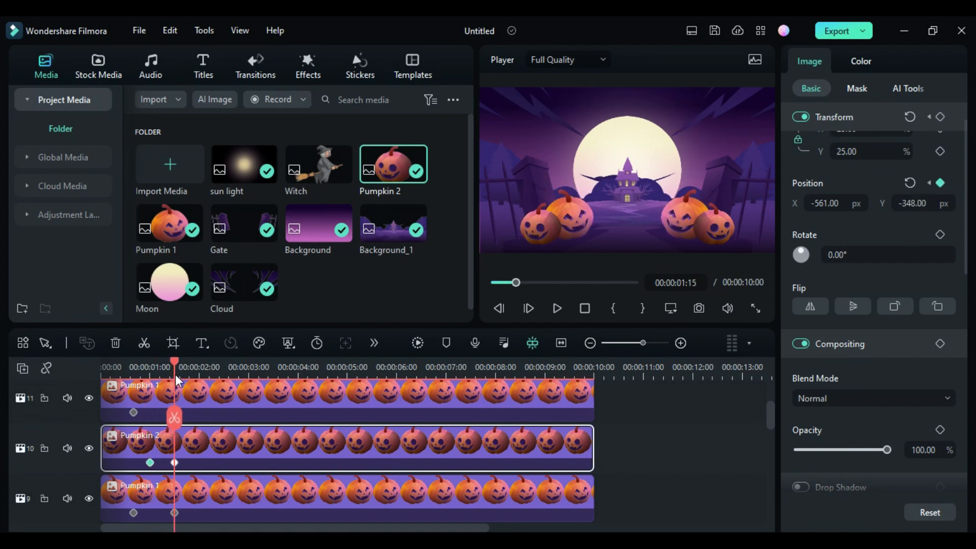
left_click_drag(178, 383, 187, 367)
scroll(178, 444, "up", 2)
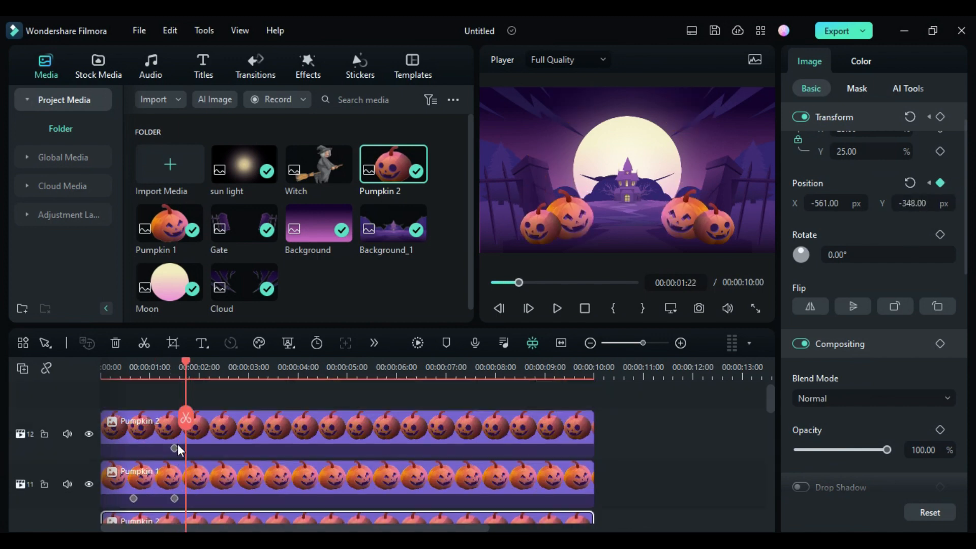
left_click_drag(175, 447, 185, 447)
key("shift+Left")
scroll(194, 440, "down", 3)
left_click(178, 457)
Set the track 12 Pumpkin 2 clip's Y position to 1000 px at 00:00:01:00 and scrub through the pumpkin drop.
scroll(178, 456, "up", 2)
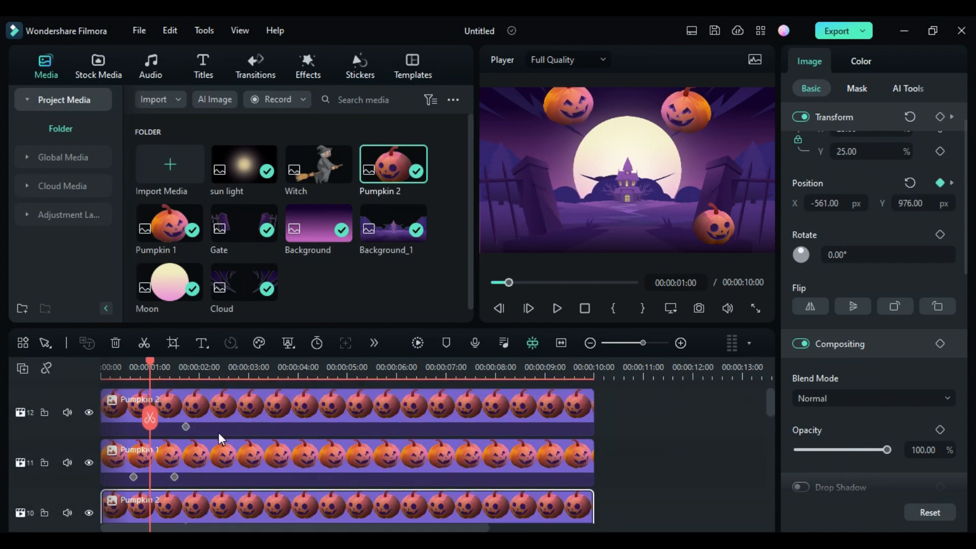
left_click(219, 434)
left_click(913, 203)
type("1000")
key("Return")
left_click(103, 361)
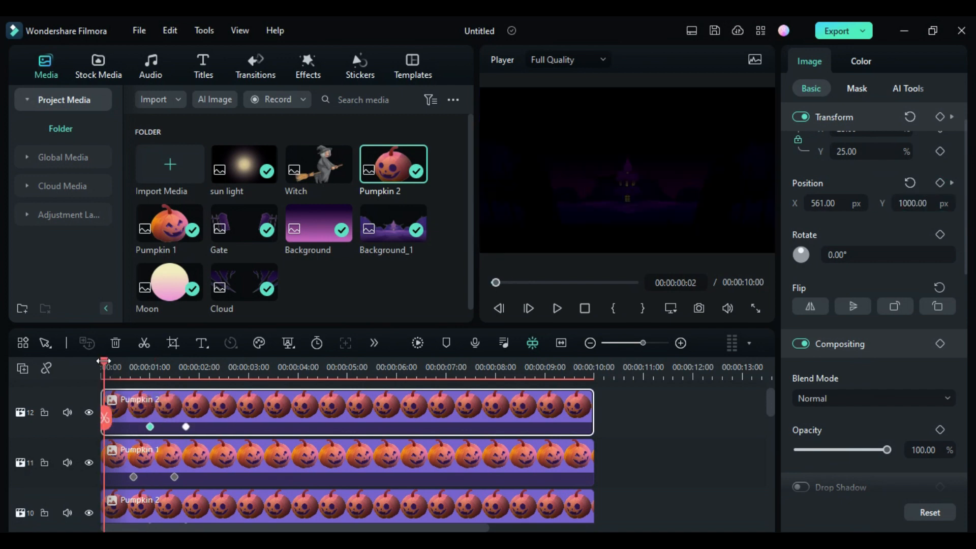
left_click_drag(104, 361, 209, 420)
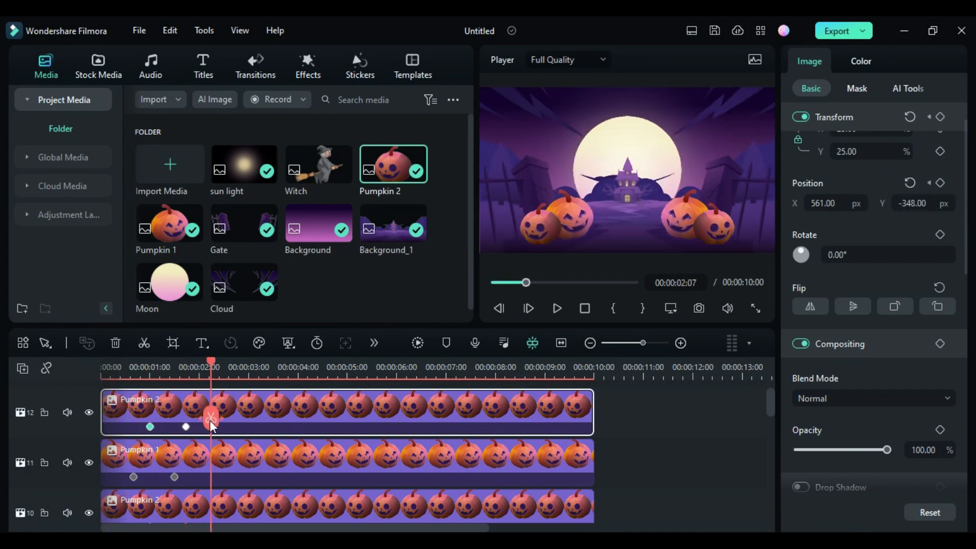
Add a rotation keyframe to the track 9 Pumpkin 1 clip at 00:00:01:15 and rotate it to 20° at 00:00:02:05.
scroll(210, 447, "down", 3)
left_click(177, 373)
left_click(208, 491)
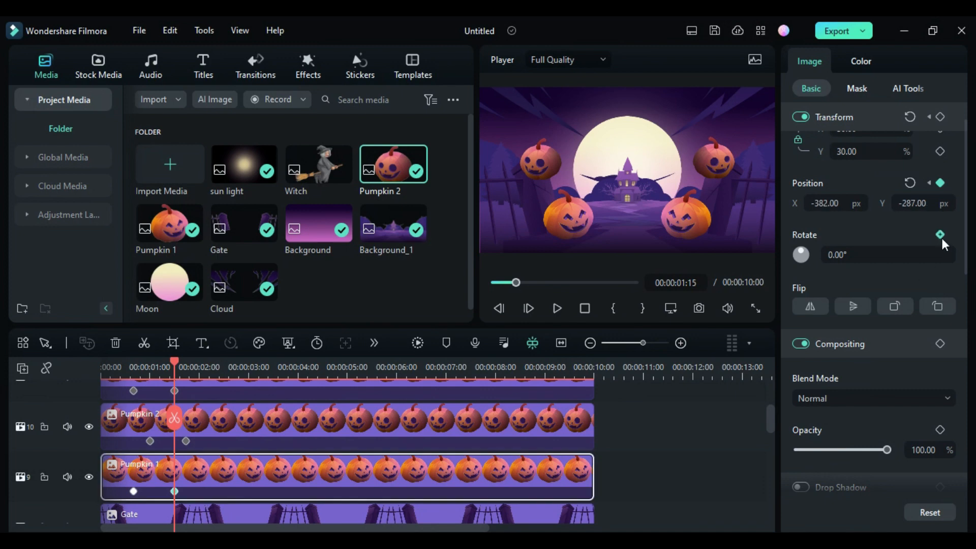
left_click_drag(188, 361, 208, 382)
left_click(824, 254)
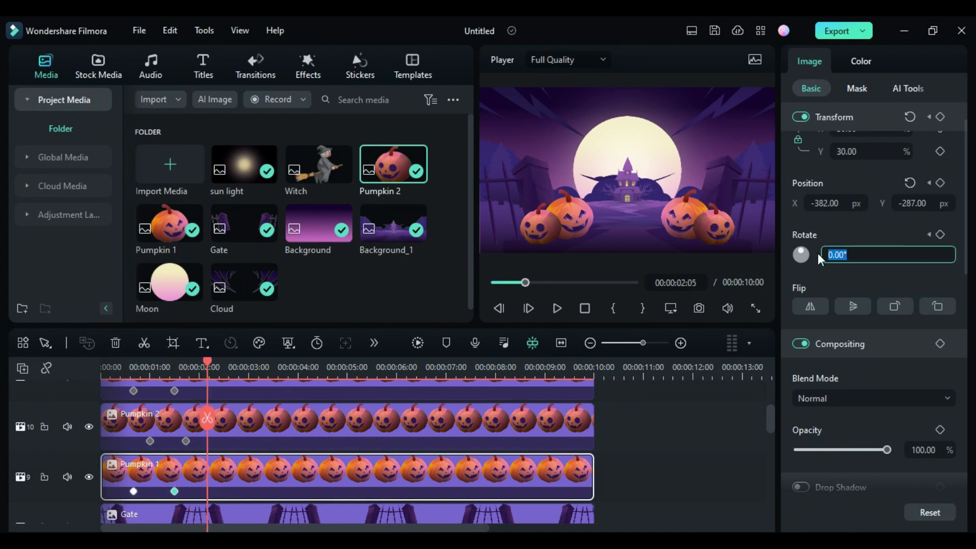
type("20")
key("Return")
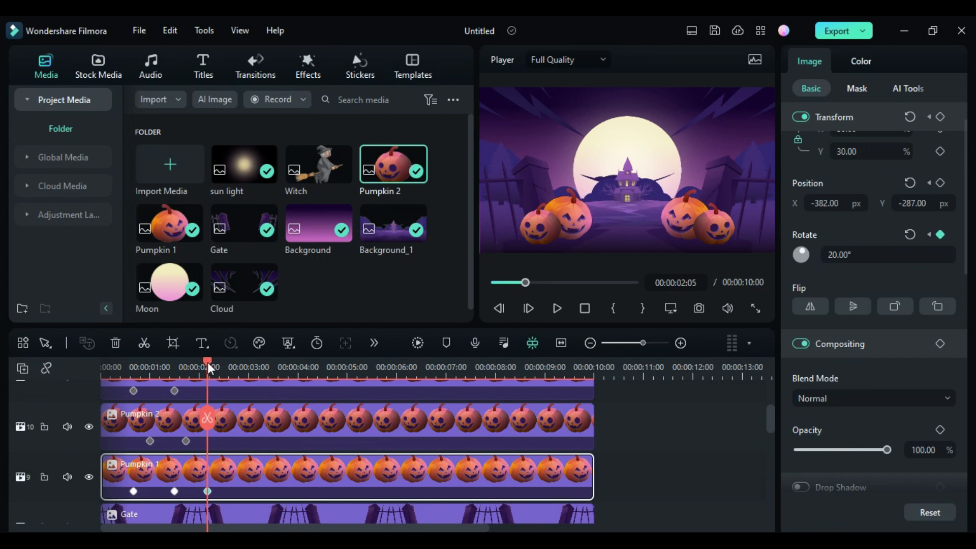
Continue the rocking motion with regularly spaced rotation keyframes along all four pumpkin clips, and scrub through the result.
left_click_drag(207, 362, 239, 379)
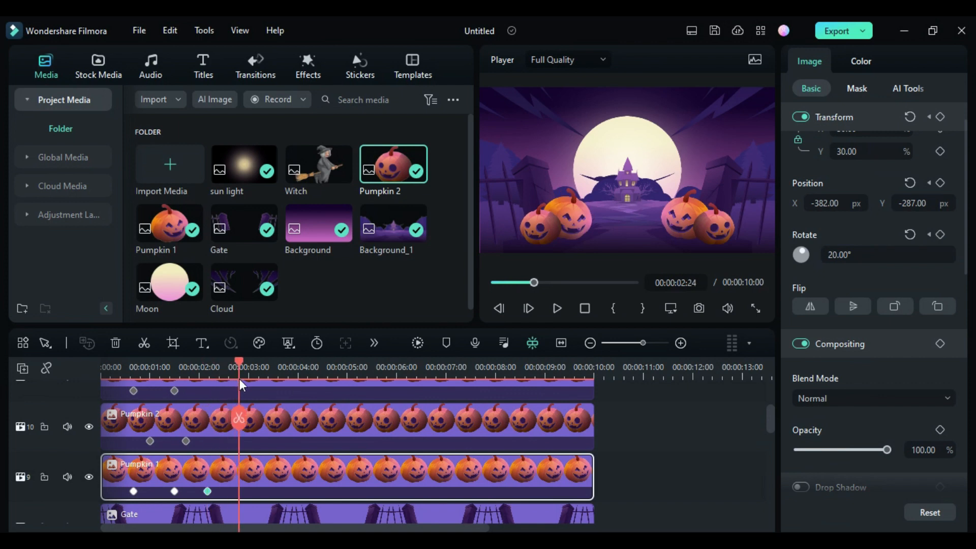
left_click(831, 252)
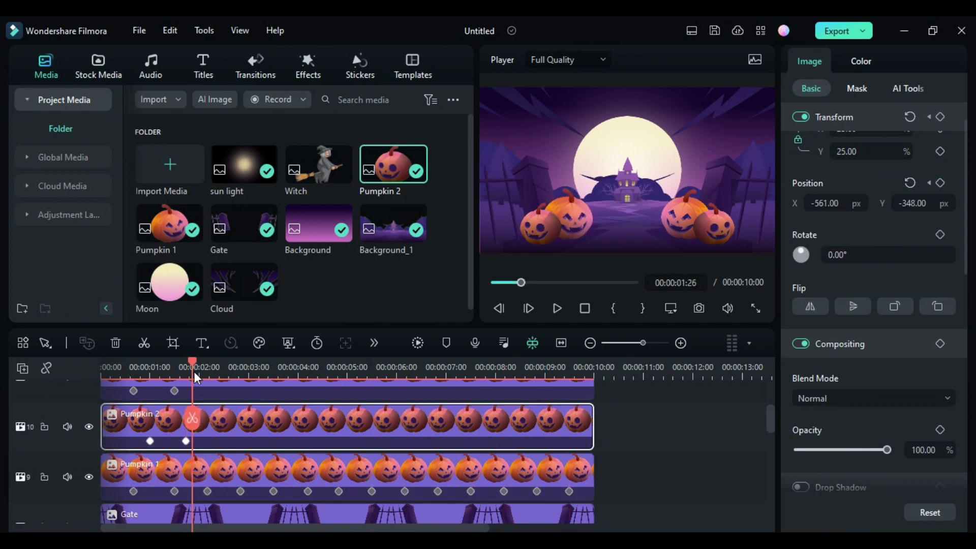
double_click(834, 254)
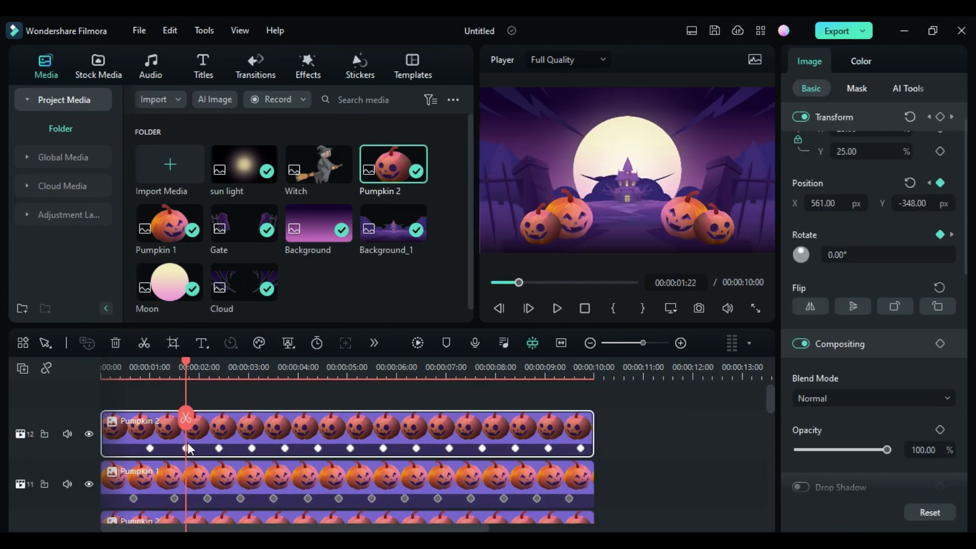
left_click(116, 375)
left_click_drag(117, 374, 281, 457)
Place the Witch image on track 6 at 00:00:03:00 and trim its end to shortly before 00:00:06:00.
scroll(323, 453, "down", 5)
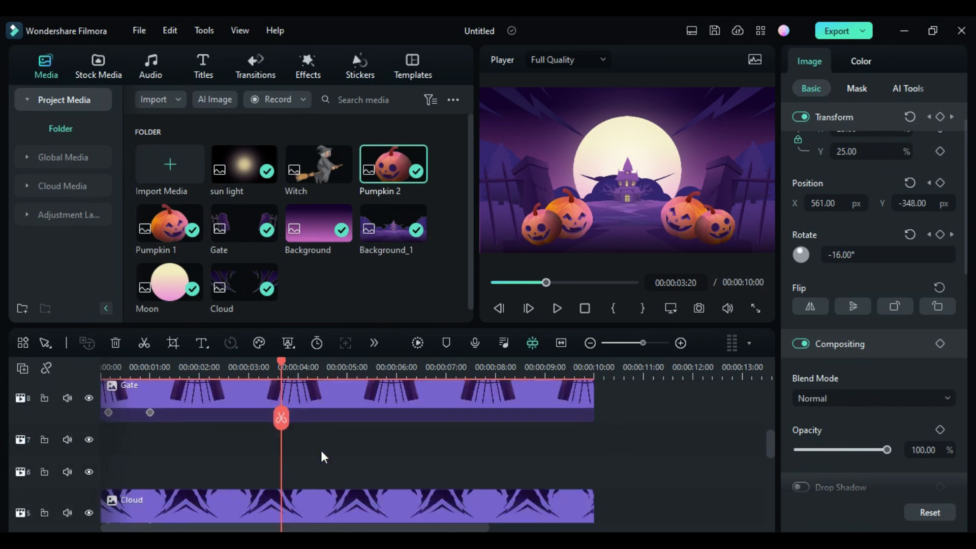
left_click_drag(281, 377, 250, 383)
left_click_drag(317, 165, 248, 478)
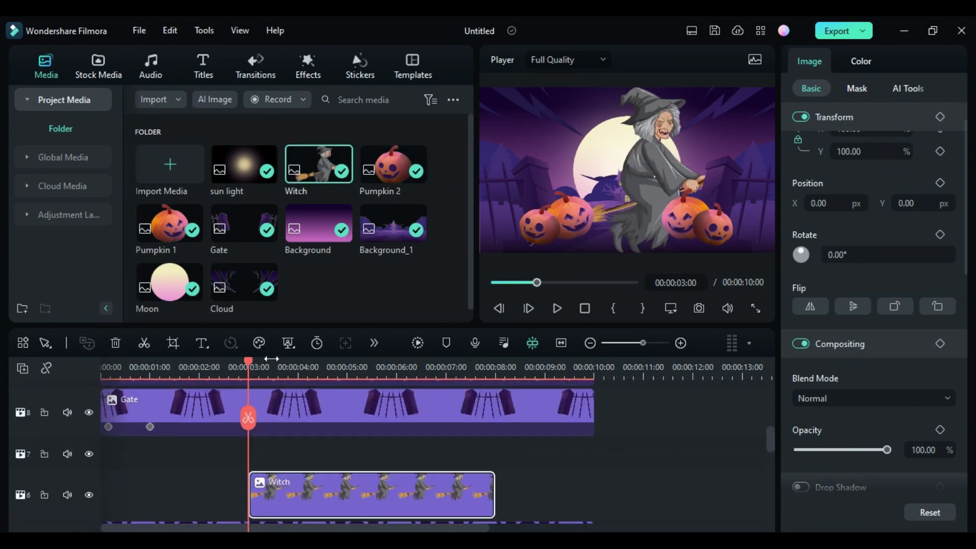
left_click_drag(249, 396, 380, 399)
left_click_drag(494, 495, 381, 496)
left_click(248, 367)
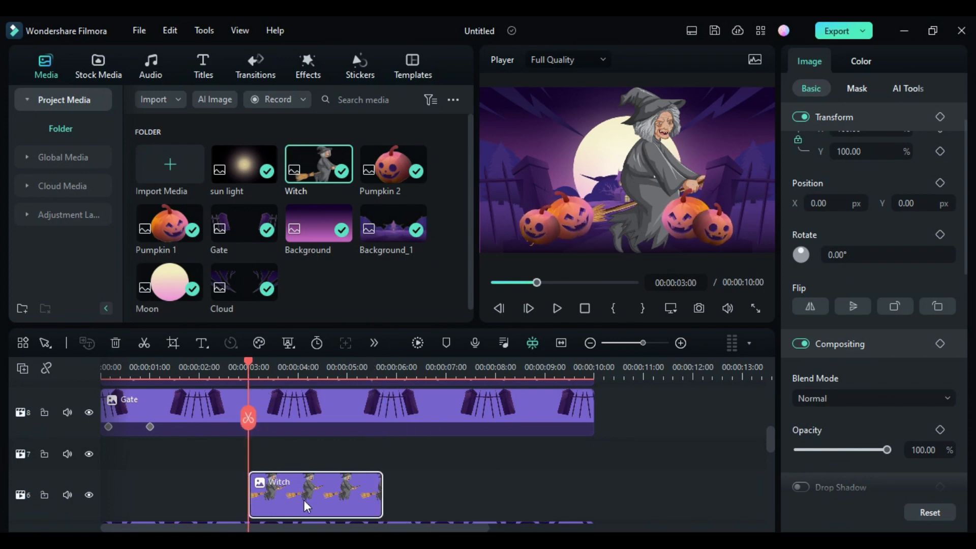
Flip the Witch horizontally, scale it to 34%, and position it over the moon at X 29 px, Y 110 px.
left_click(813, 303)
left_click_drag(848, 151, 814, 151)
left_click_drag(906, 203, 962, 204)
left_click_drag(820, 203, 835, 203)
Darken the Witch clip into a silhouette with exposure -64.52 and brightness -39.34.
left_click(863, 66)
scroll(887, 344, "down", 4)
left_click_drag(843, 308, 813, 309)
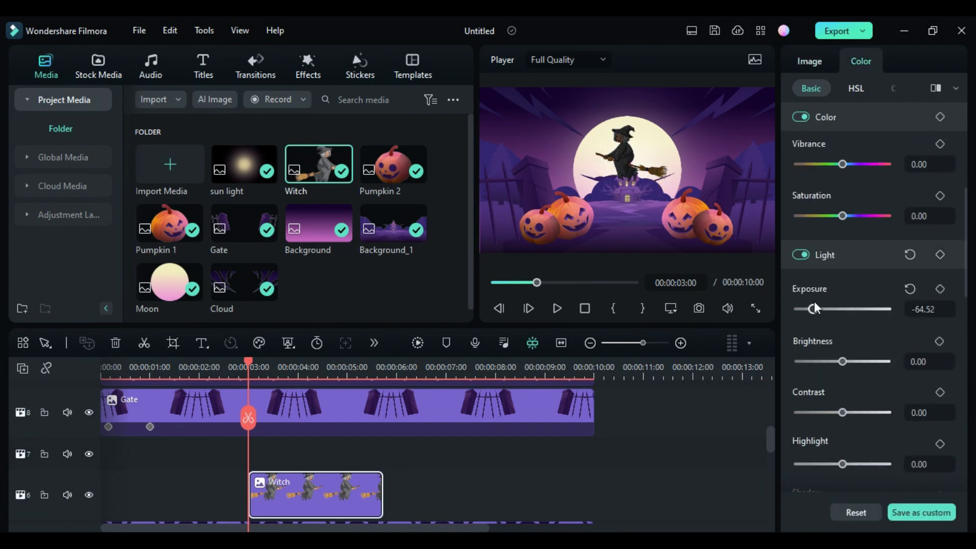
left_click_drag(843, 361, 826, 361)
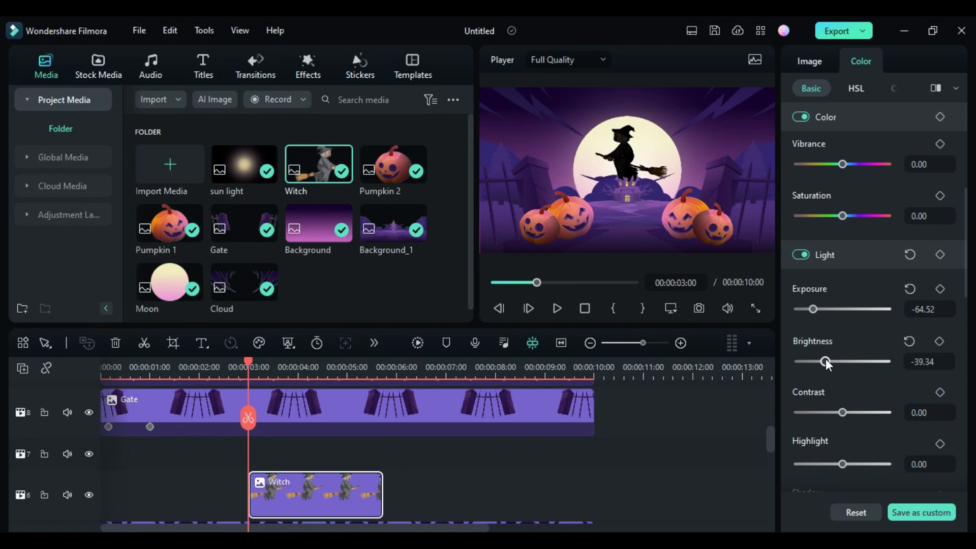
Adjust the Witch clip's color curves by raising the midpoint of one channel's curve.
left_click(891, 88)
left_click(825, 151)
left_click_drag(873, 302, 854, 284)
left_click(867, 152)
Keyframe the Witch's entrance with X position 1207 px at 00:00:03:00 and 21 px at 00:00:03:25.
left_click(809, 61)
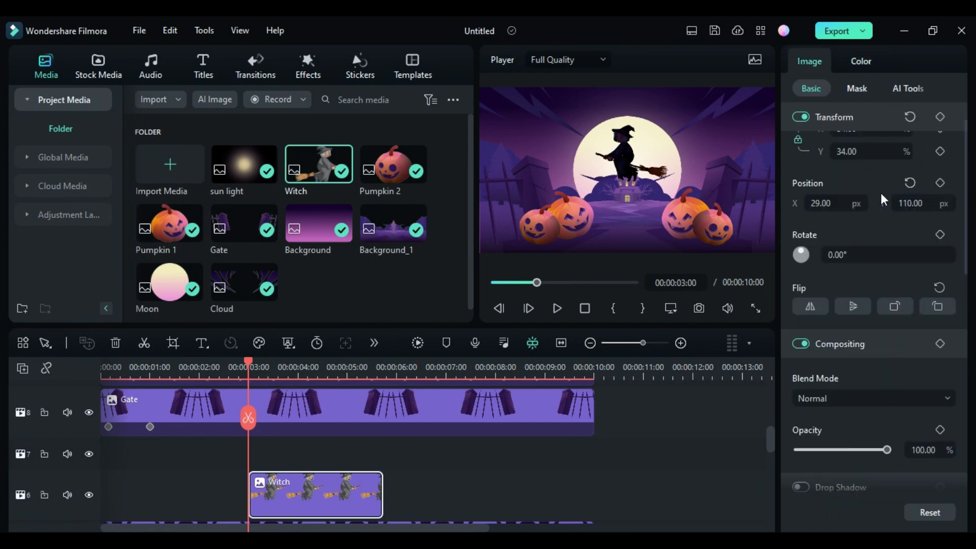
left_click_drag(829, 203, 966, 203)
left_click(941, 182)
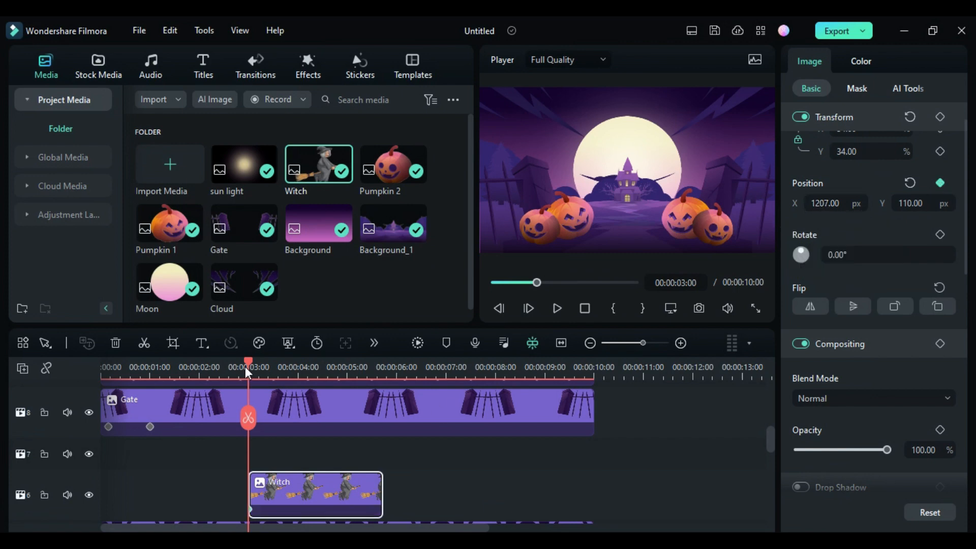
left_click_drag(245, 367, 290, 400)
mouse_move(829, 206)
left_mouse_down()
mouse_move(799, 206)
mouse_move(832, 206)
left_mouse_up()
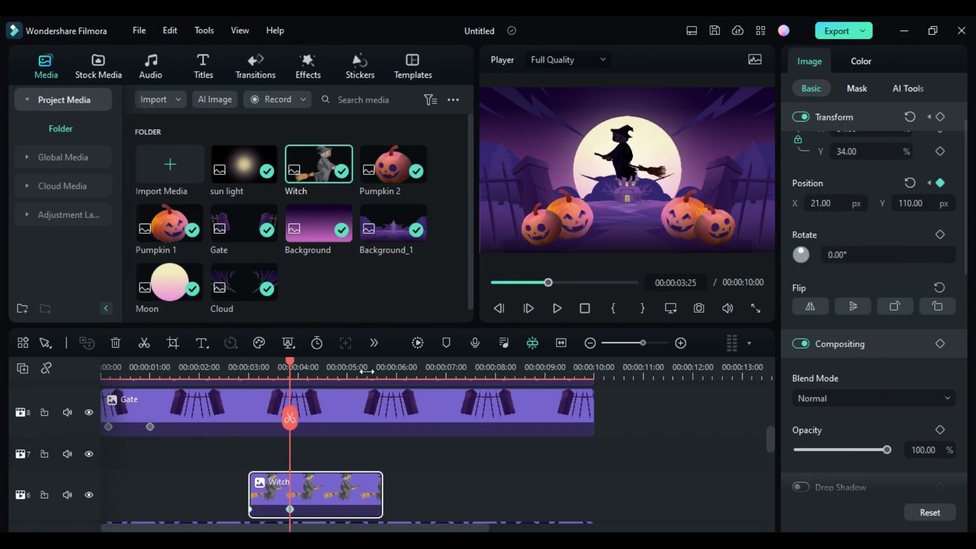
Keyframe the Witch's hovering with Y position 90 px at 00:00:04:10 and 110 px at 00:00:04:25.
left_click_drag(293, 364, 315, 373)
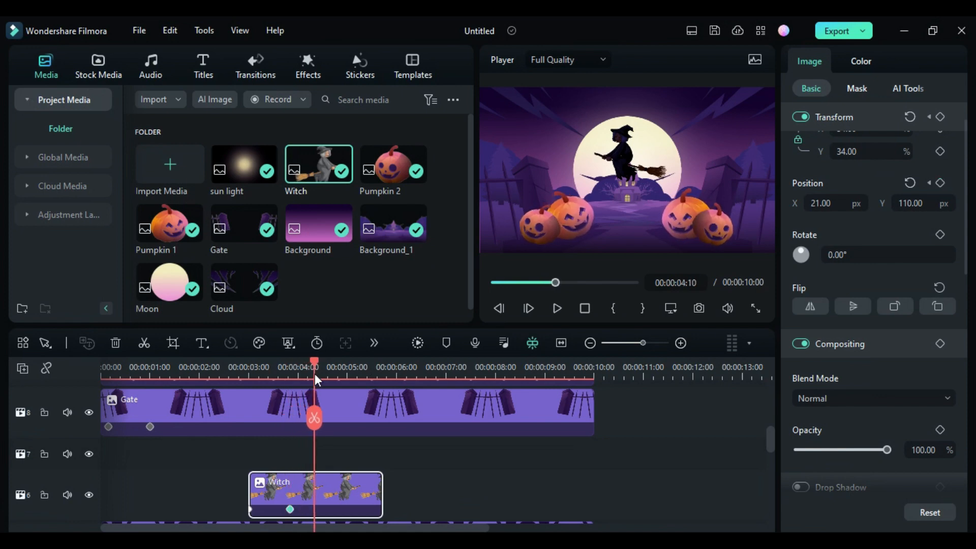
left_click_drag(914, 202, 905, 202)
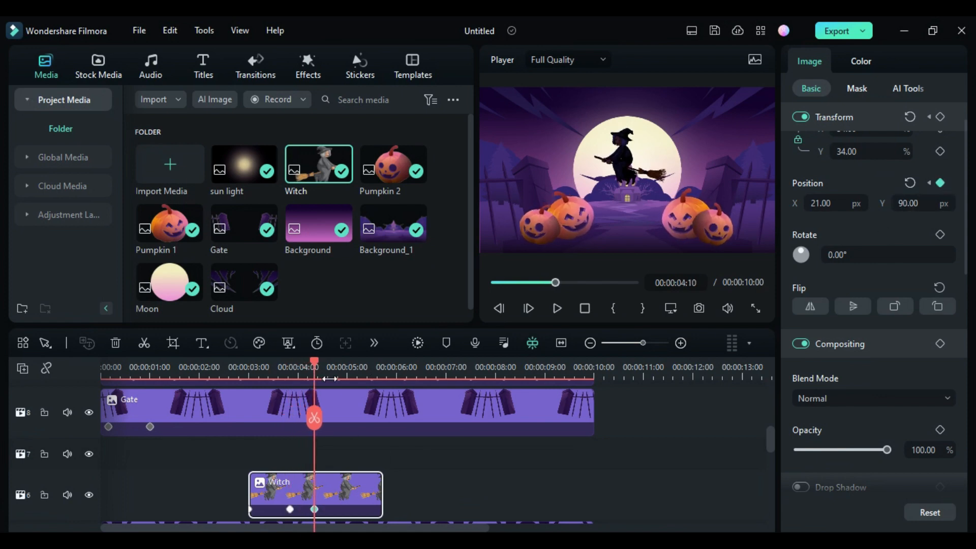
left_click_drag(330, 368, 339, 370)
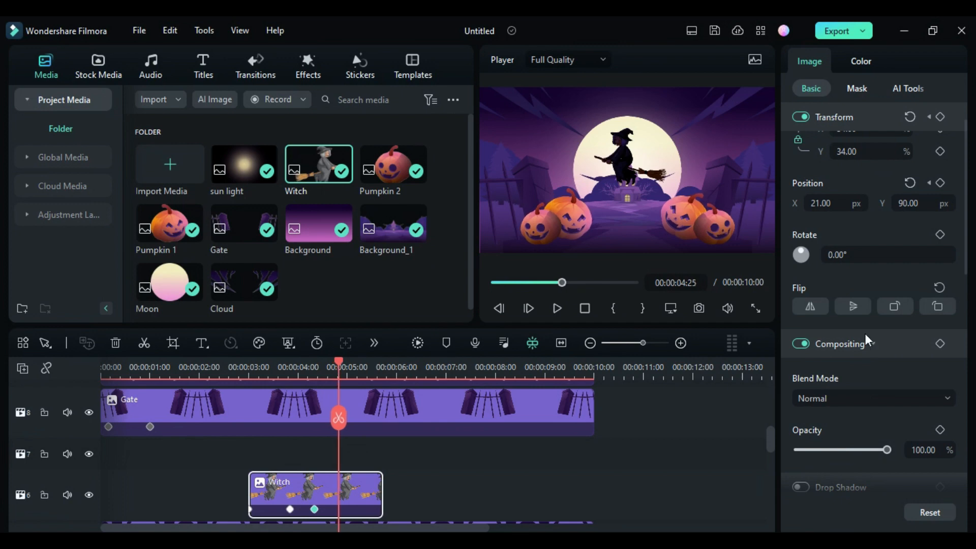
type("110")
Raise the Witch to Y 147 px at 00:00:05:06 and keyframe its exit at X -1201 px at the clip's end.
left_click_drag(338, 407, 357, 411)
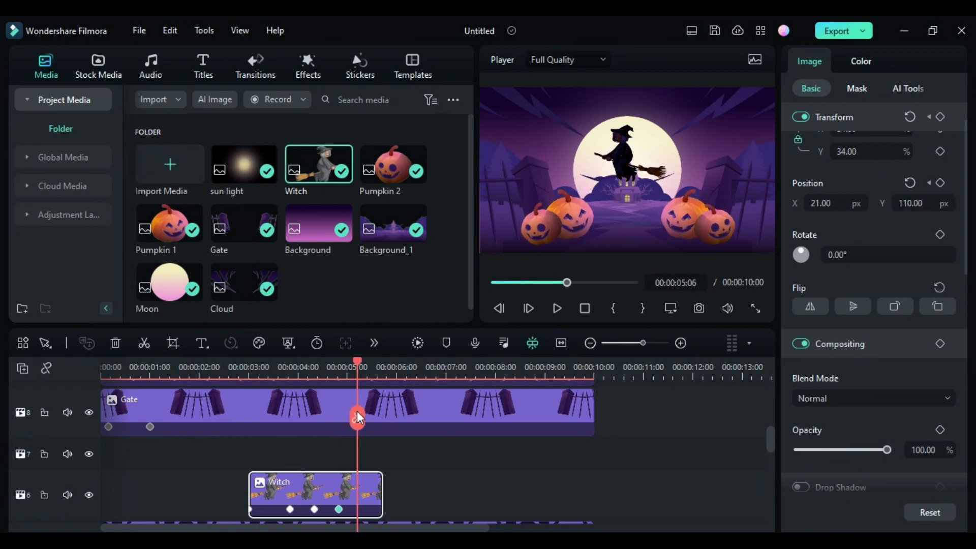
left_click_drag(904, 203, 923, 203)
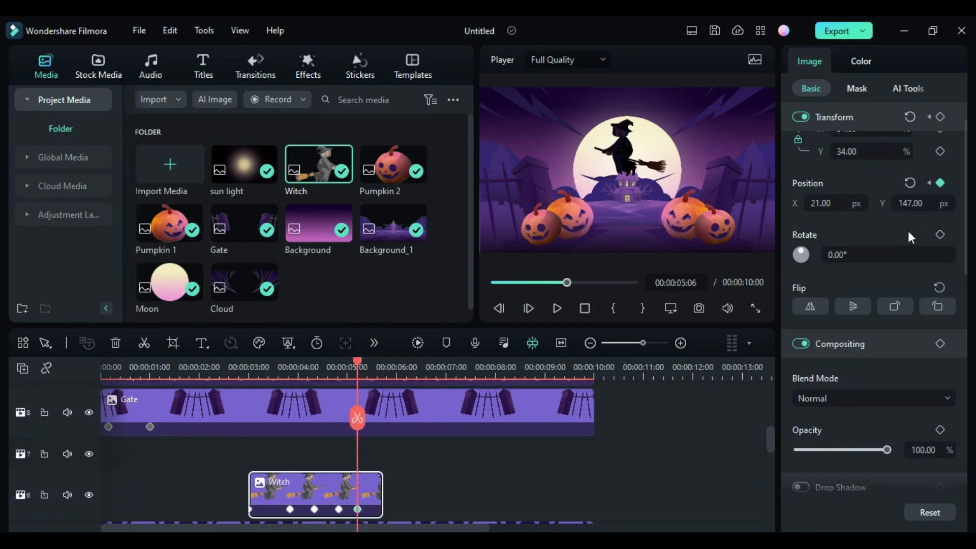
left_click_drag(357, 376, 382, 382)
left_click_drag(829, 203, 208, 203)
left_click_drag(382, 411, 385, 410)
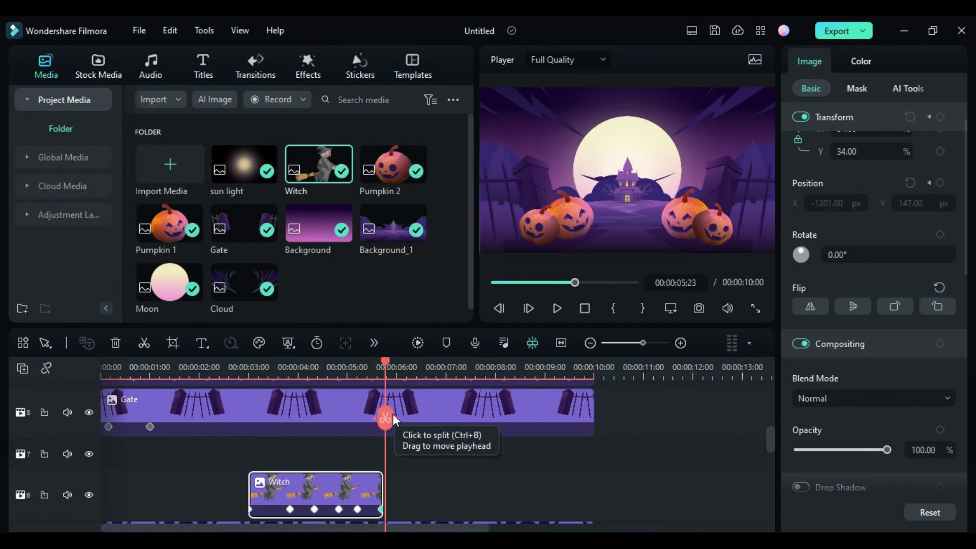
Place a second Witch image on track 6 at 00:00:06:15 and trim its end to 00:00:10:00.
left_click_drag(385, 362, 422, 389)
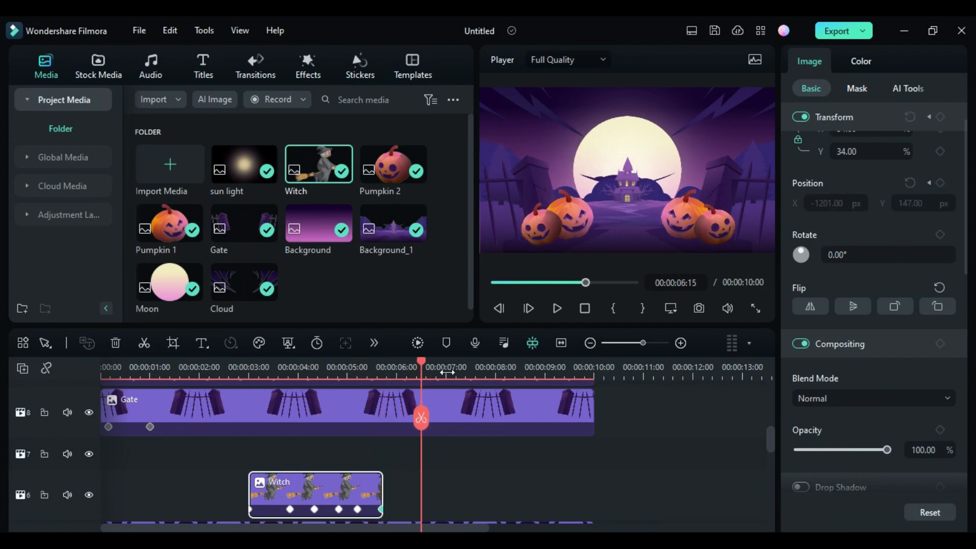
left_click_drag(320, 173, 496, 478)
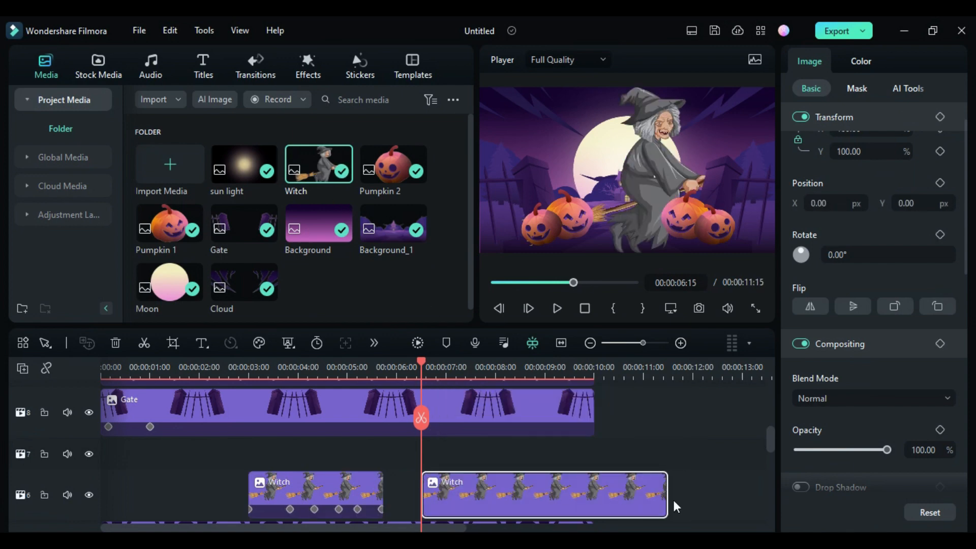
left_click_drag(666, 493, 593, 492)
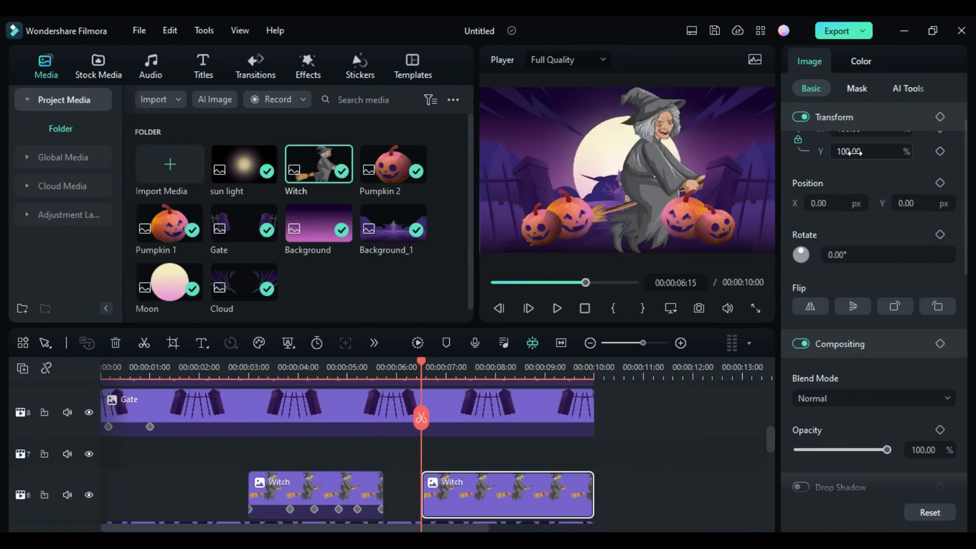
Scale the second Witch to 60% and darken its colours with exposure -19.35, reduced brightness and a purple tint.
mouse_move(855, 153)
left_mouse_down()
mouse_move(835, 152)
mouse_move(845, 152)
left_mouse_up()
left_click_drag(833, 204, 796, 203)
left_click(860, 61)
left_click_drag(843, 310, 834, 309)
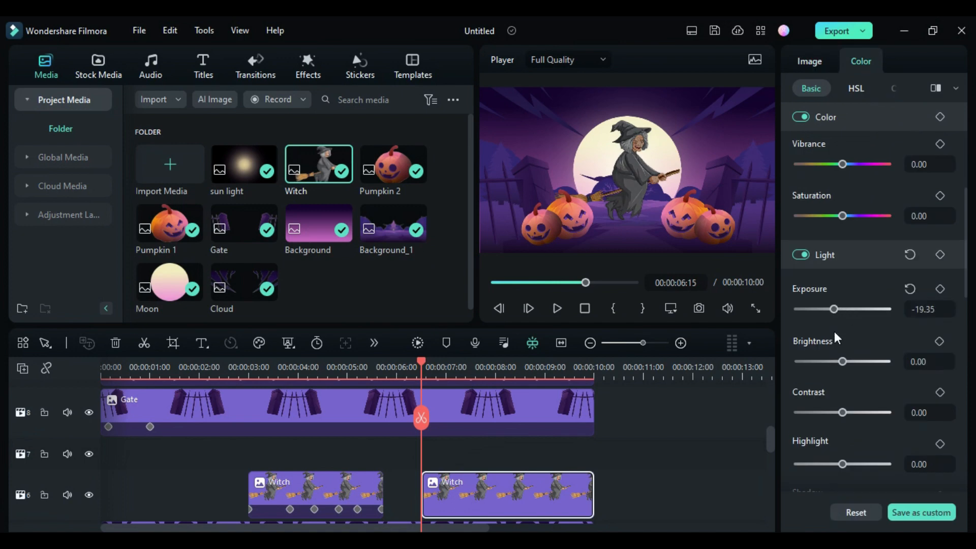
left_click_drag(843, 362, 828, 362)
left_click(893, 90)
left_click_drag(880, 292, 856, 290)
left_click(825, 152)
Keyframe the second Witch's X position at -1388 px at 00:00:06:15 and 1370 px at 00:00:07:26, and move its clip to track 7.
left_click(809, 61)
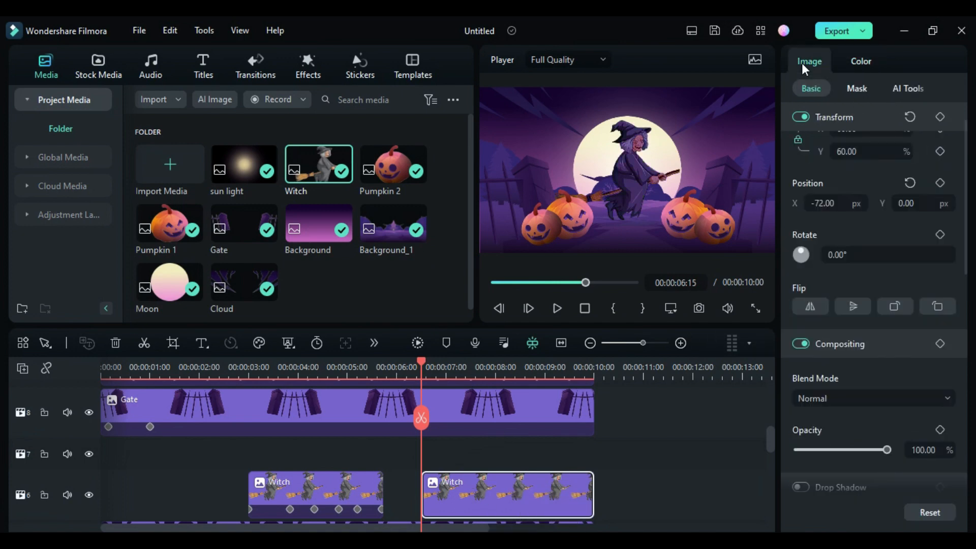
left_click_drag(828, 203, 221, 203)
left_click(940, 183)
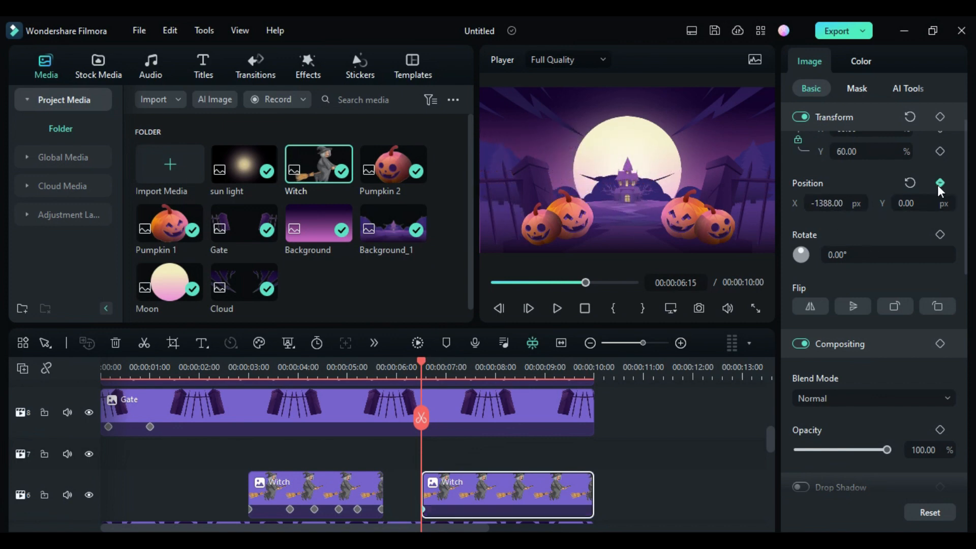
left_click_drag(422, 365, 488, 395)
left_click_drag(823, 203, 958, 203)
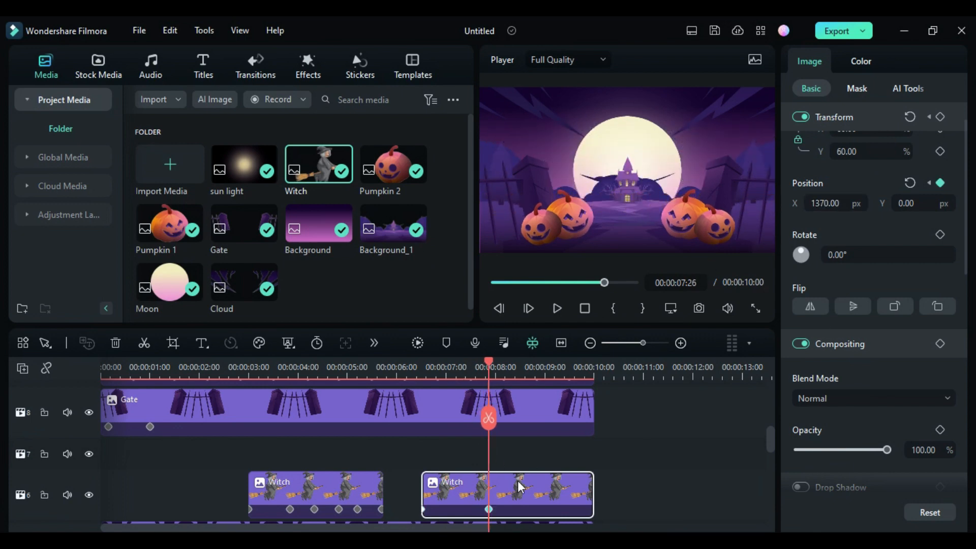
left_click_drag(521, 491, 521, 450)
Add a Default Title to track 6 starting at the playhead and replace its text with "halloween".
scroll(521, 450, "down", 1)
left_click(202, 66)
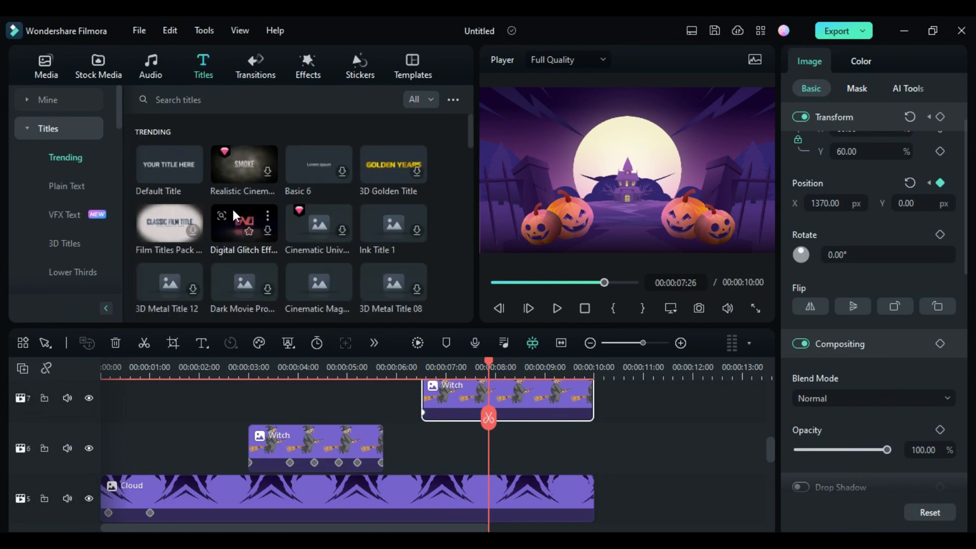
left_click_drag(147, 171, 645, 387)
left_click(795, 145)
key("ctrl+a")
key("BackSpace")
type("halloween")
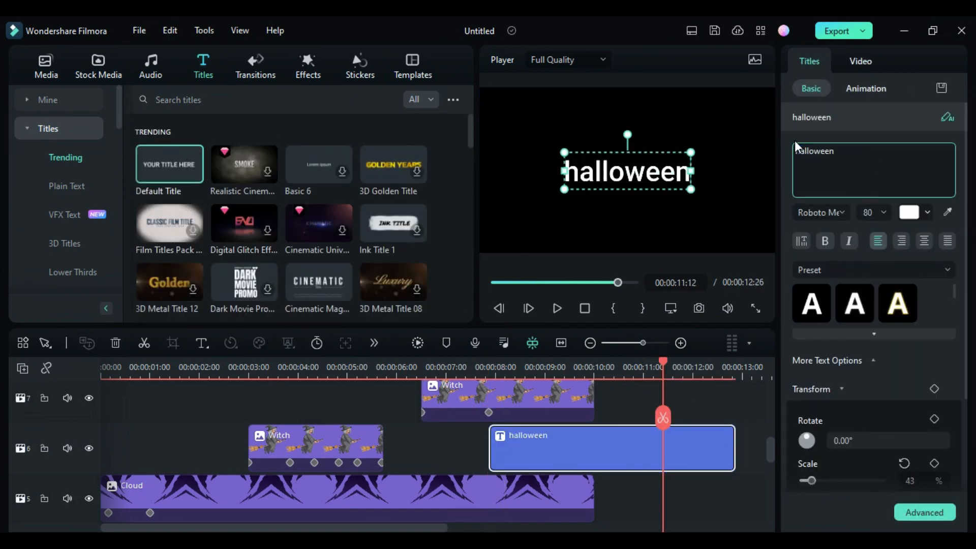
Set the title in The Halloween font and enlarge it to size 122.
left_click(839, 212)
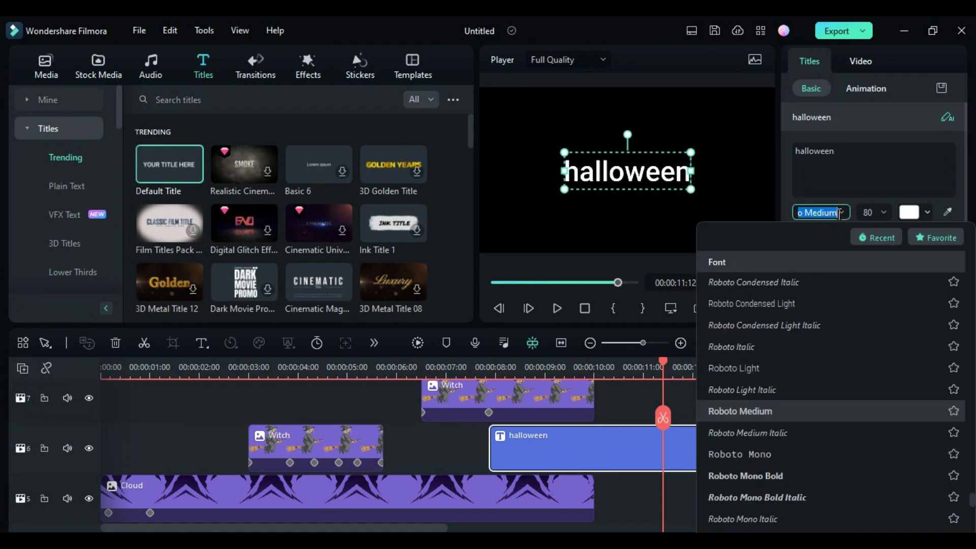
type("hallo")
left_click(836, 304)
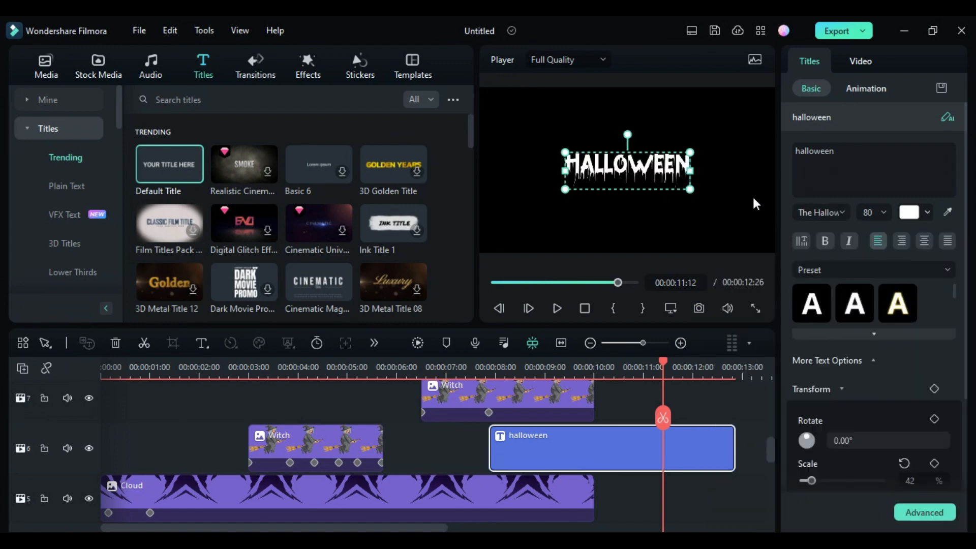
left_click_drag(691, 190, 723, 199)
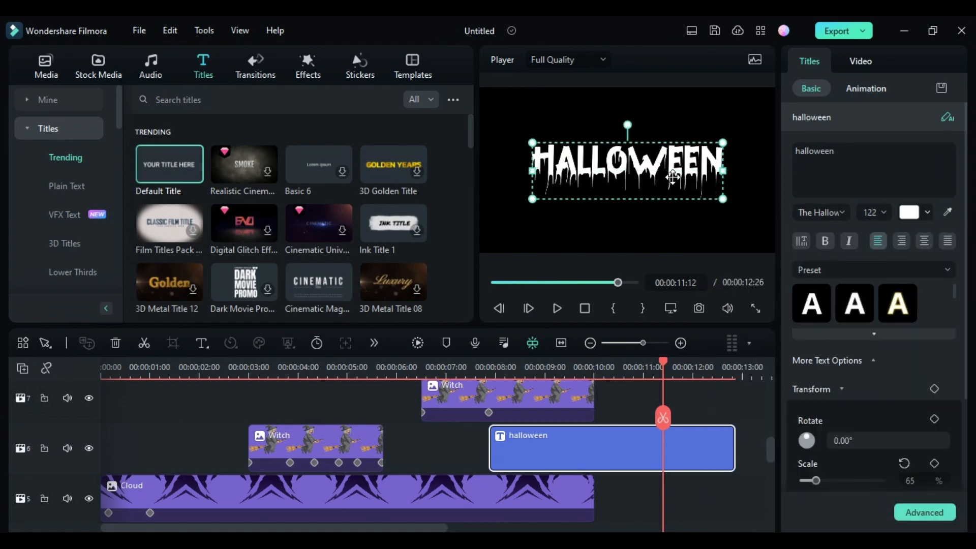
In the advanced text editor, fill the title with the detailed-red-grunge-background image.
left_click(941, 510)
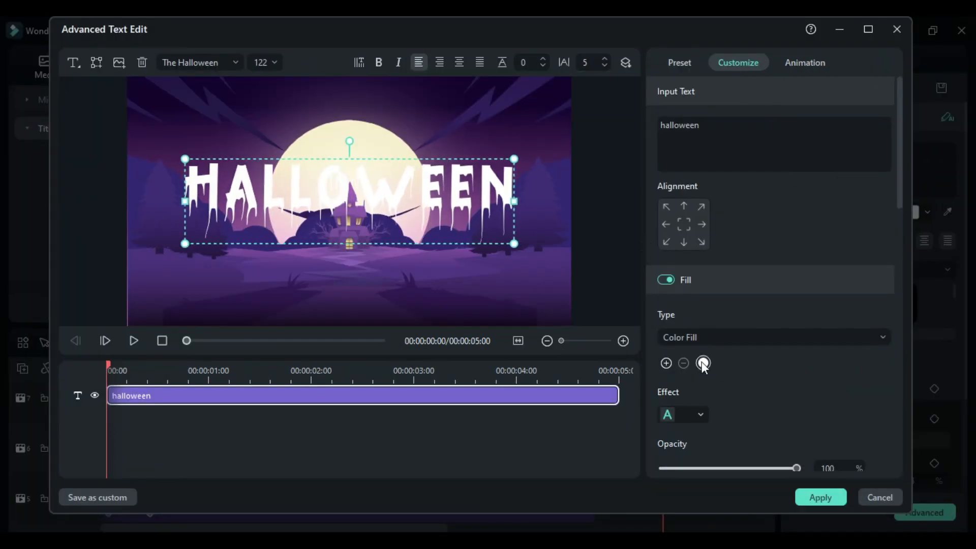
left_click(703, 338)
left_click(694, 407)
left_click(665, 363)
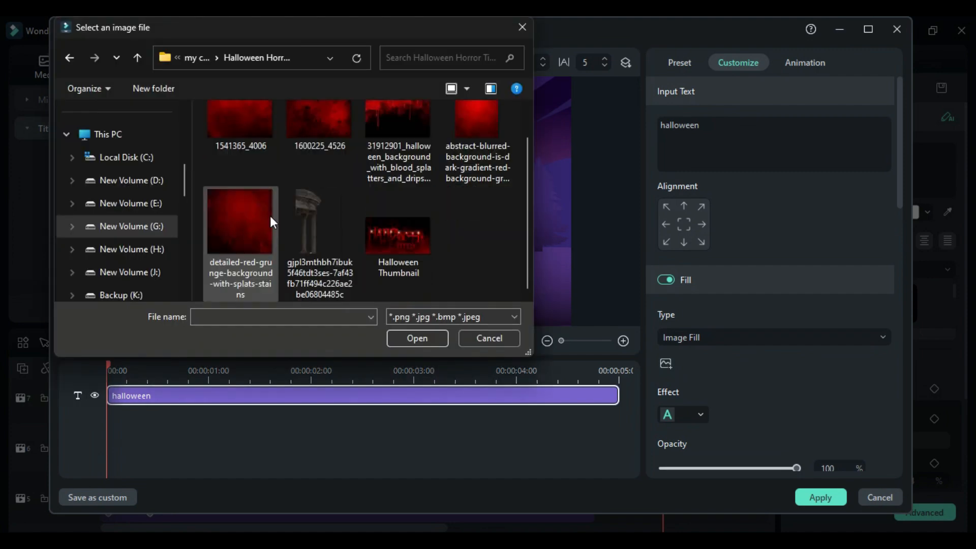
left_click(270, 216)
left_click(406, 339)
Give the title text a white outline with a thickness of 2.
scroll(774, 408, "down", 3)
left_click(665, 351)
left_click(811, 351)
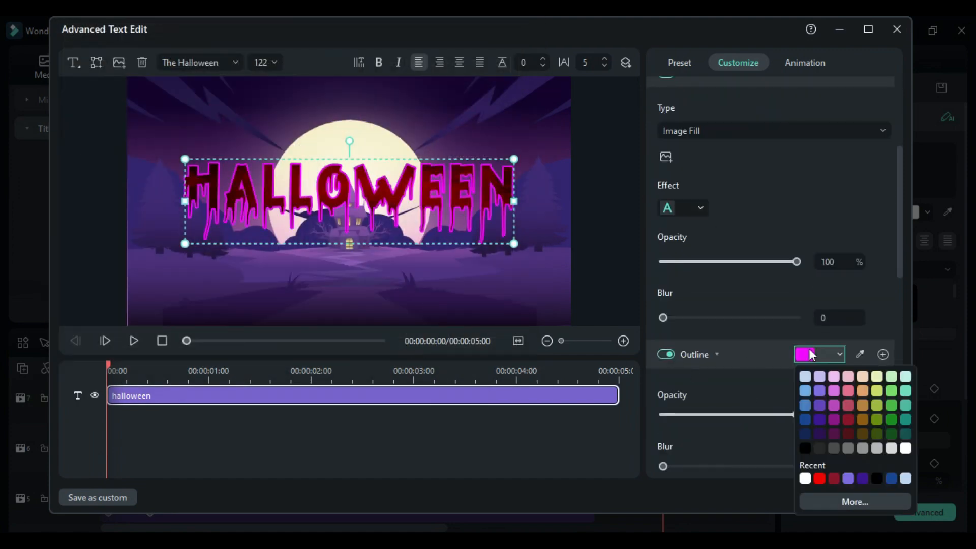
left_click(805, 478)
scroll(773, 381, "down", 3)
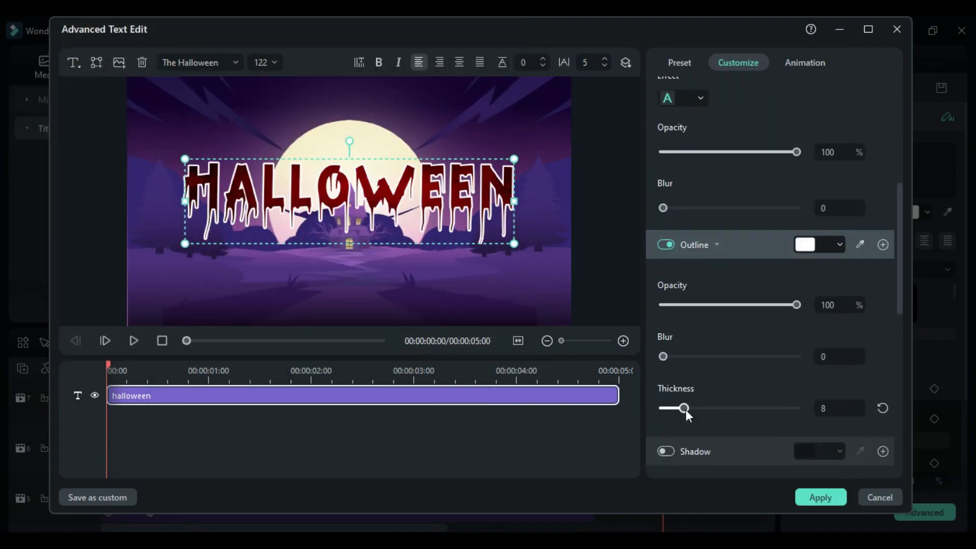
left_click_drag(685, 409, 668, 409)
Add a black shadow at distance 8 to the title and apply the advanced text edits.
scroll(709, 379, "down", 3)
left_click(666, 348)
scroll(681, 447, "down", 3)
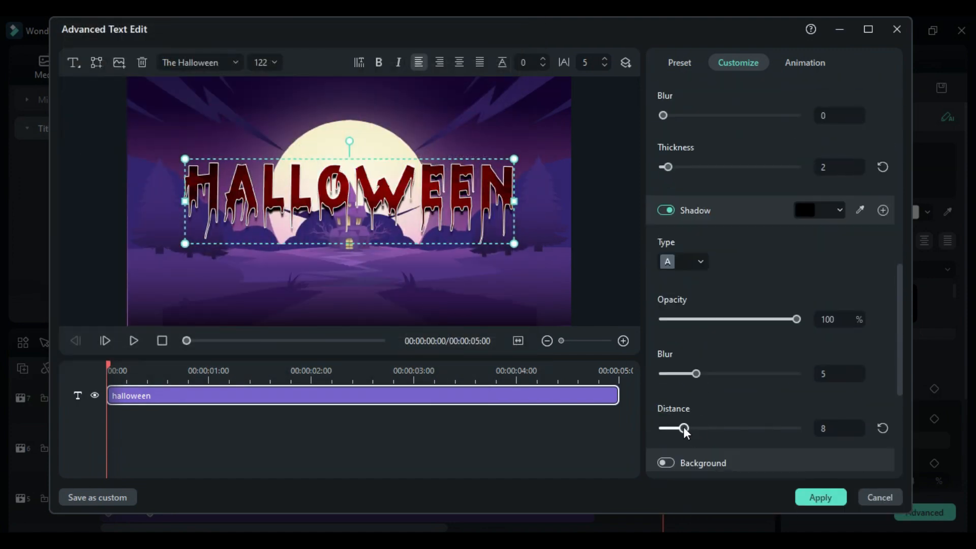
left_click(821, 497)
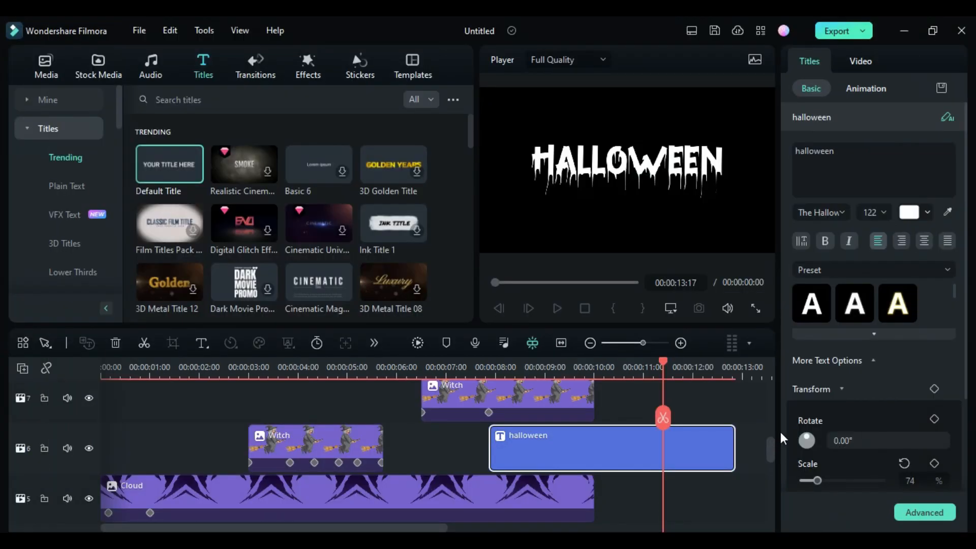
Save a PNG snapshot of the styled title and delete the title clip from the timeline.
left_click(699, 308)
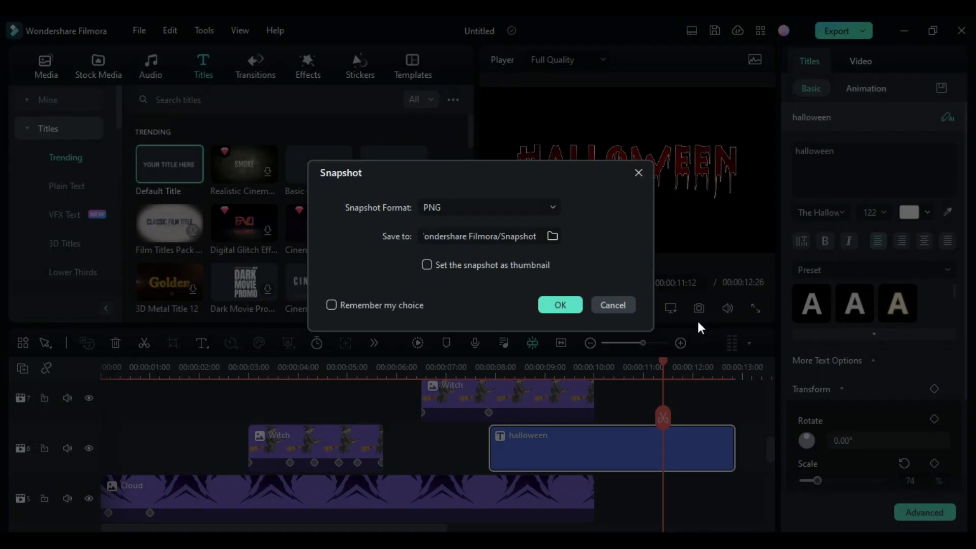
left_click(560, 305)
key("Delete")
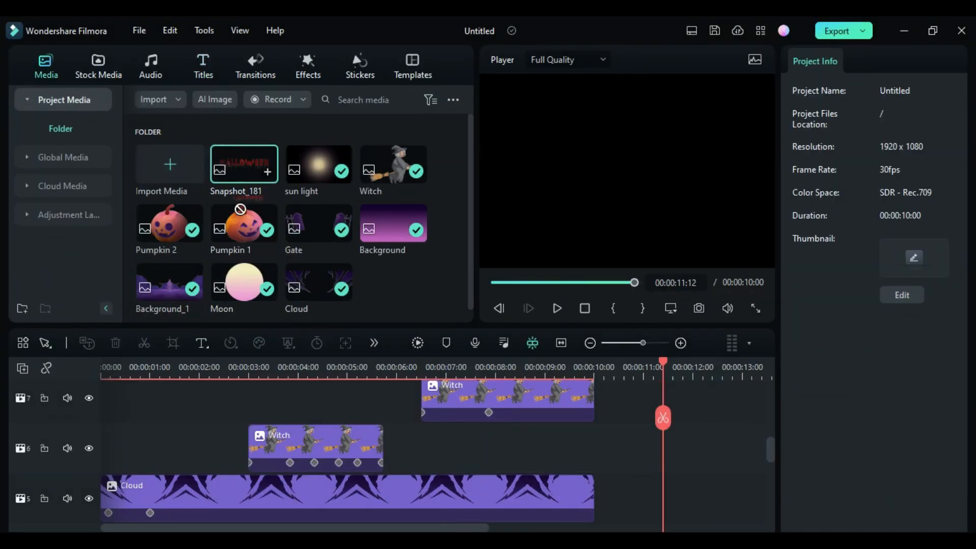
Place the HALLOWEEN snapshot on track 6 under the second Witch, trim its end to 00:00:10:00 and scale it to 76%.
left_click_drag(241, 209, 427, 453)
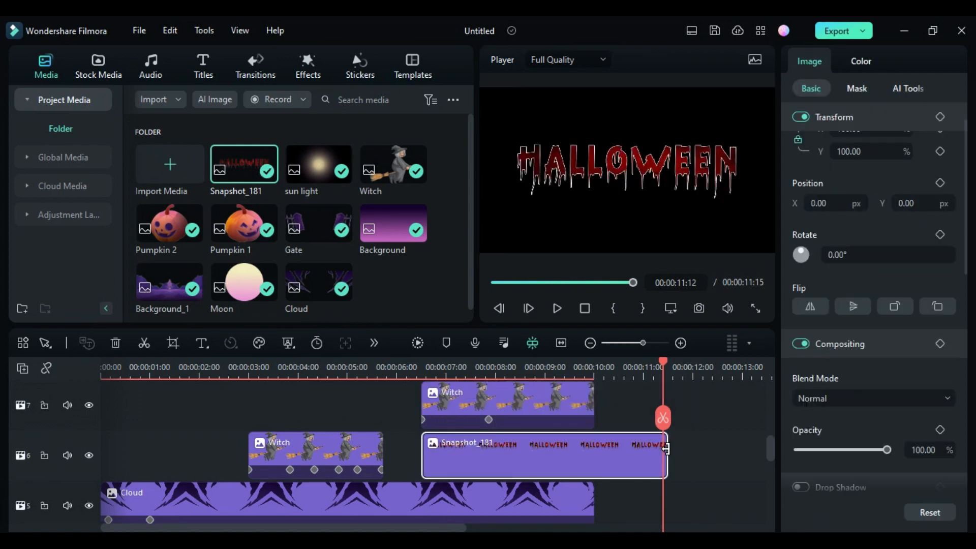
left_click_drag(666, 449, 594, 449)
left_click(447, 452)
left_click_drag(850, 151, 825, 203)
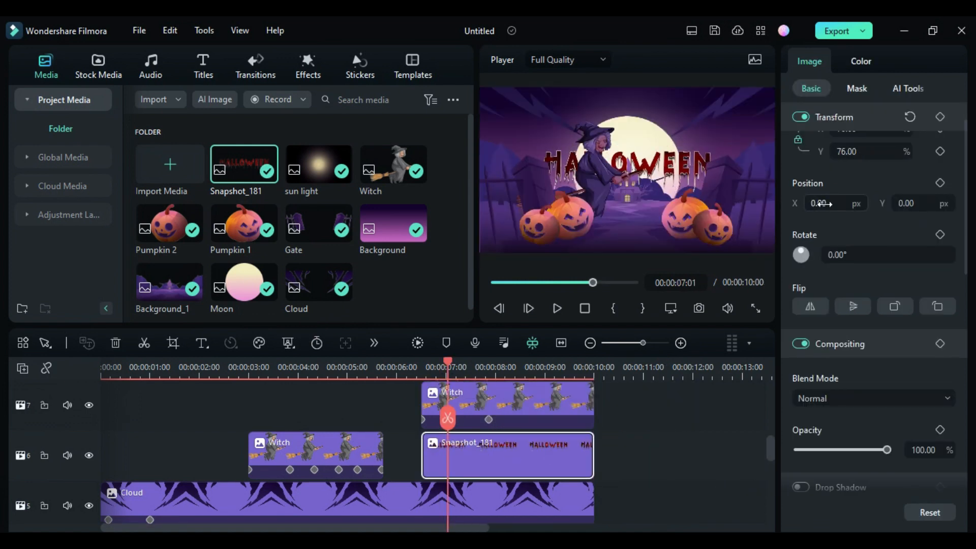
Draw a closed freeform mask around the HALLOWEEN text at 00:00:06:25, with its edge following the Witch.
left_click(857, 88)
left_click(897, 128)
left_click(428, 364)
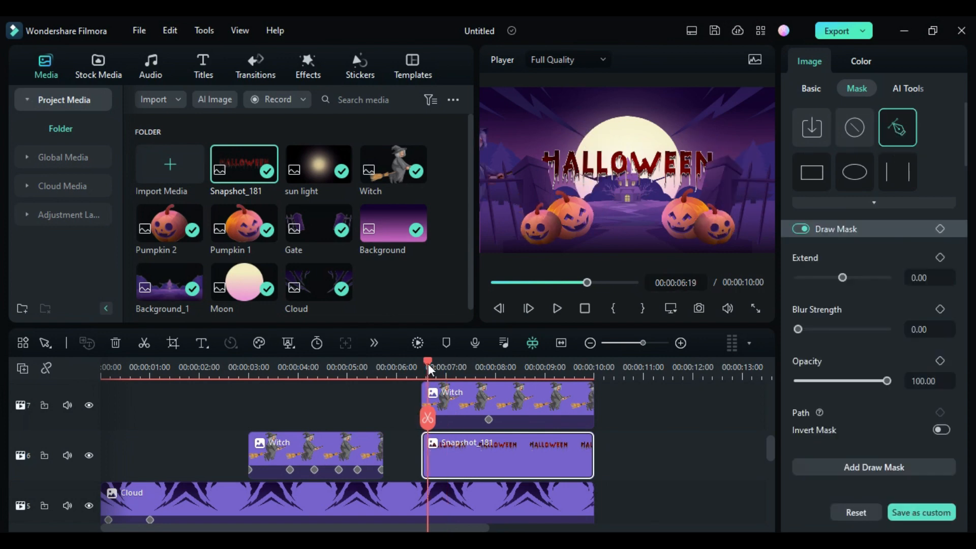
left_click_drag(428, 364, 438, 367)
left_click(718, 137)
left_click(672, 130)
left_click(614, 137)
left_click(558, 138)
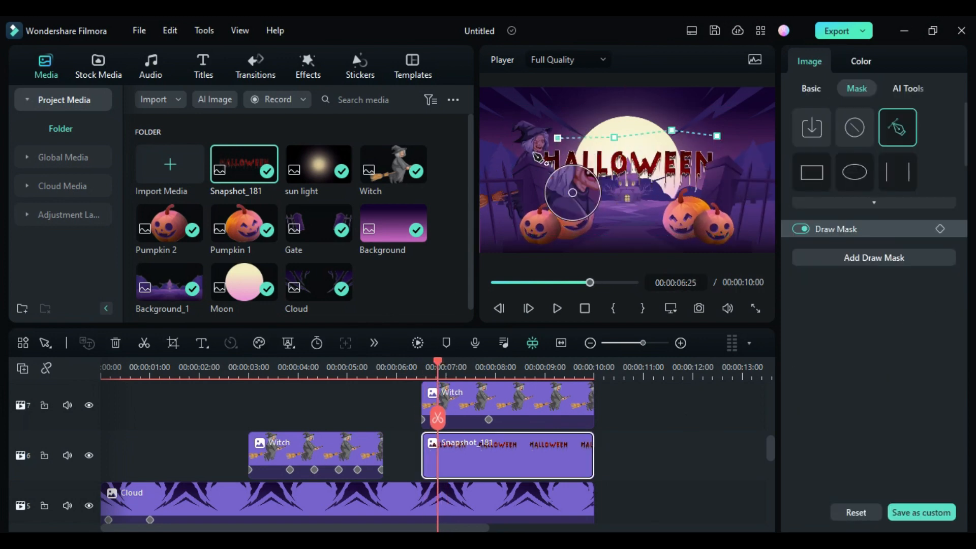
left_click(533, 153)
left_click(525, 184)
left_click(580, 202)
left_click(688, 190)
left_click(863, 230)
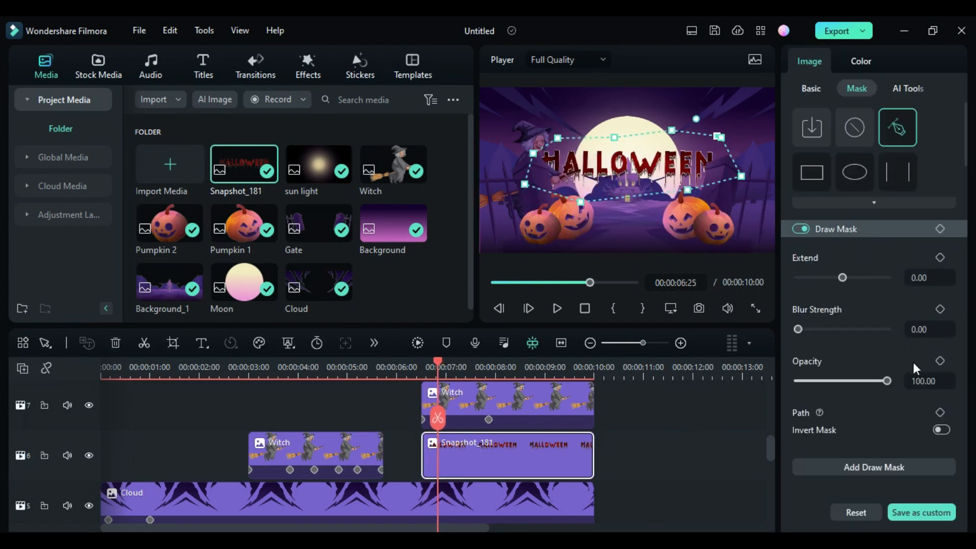
Invert the mask and keyframe its path from 00:00:06:25 onward so the text is revealed behind the flying Witch.
left_click(942, 429)
left_click(641, 446)
left_click(513, 449)
left_click(940, 412)
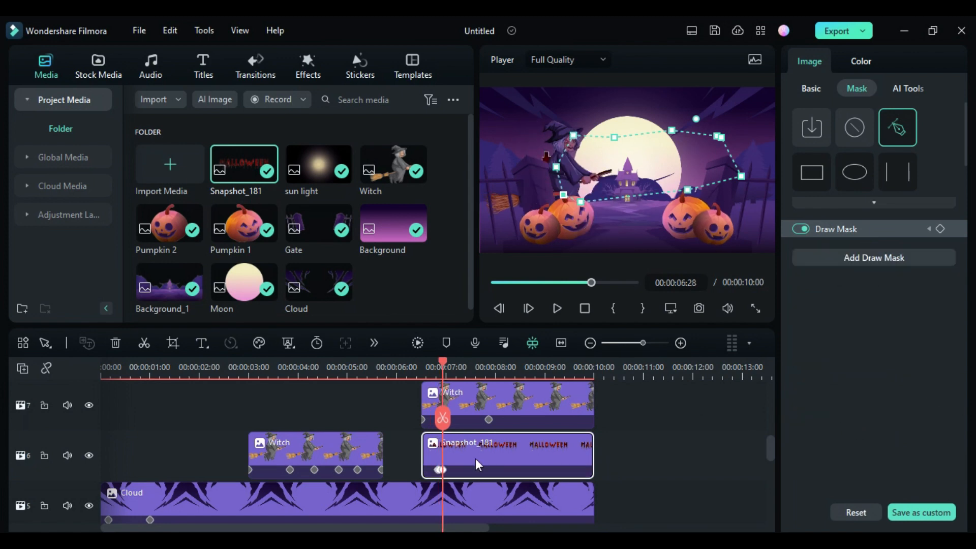
left_click(871, 230)
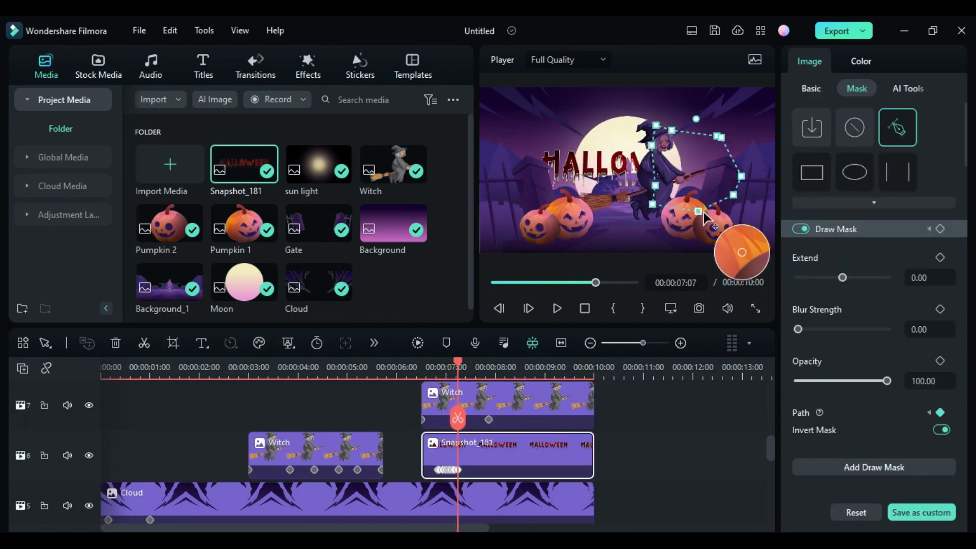
left_click(616, 452)
Keyframe the Cloud at 00:00:08:00 with scale 142% and Y position 703 px, and add a transform keyframe to Background_1.
scroll(533, 437, "down", 2)
left_click(524, 483)
left_click(495, 367)
left_click(939, 117)
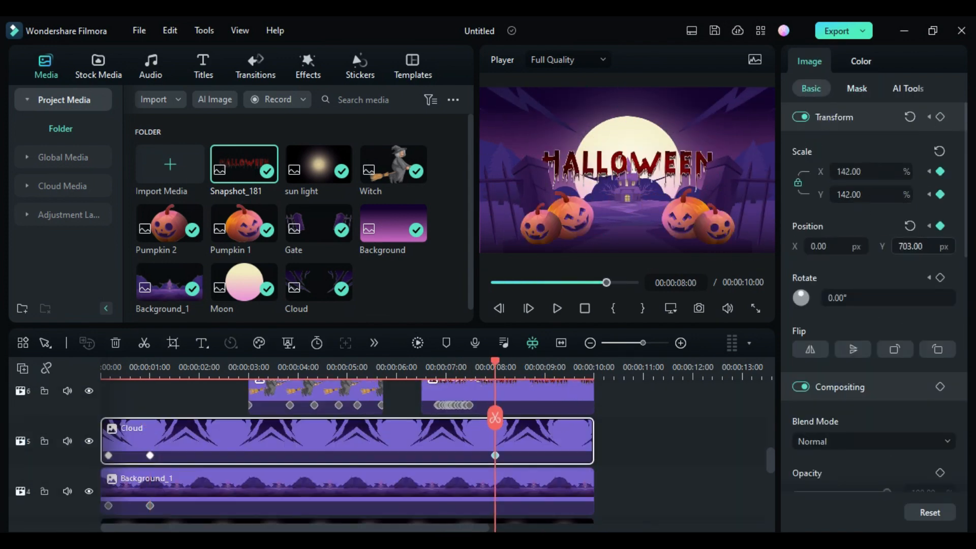
left_click(513, 466)
left_click(939, 117)
Add a transform keyframe to the Gate at 00:00:08:00 and lower its Y position.
scroll(462, 461, "up", 4)
left_click(461, 461)
left_click(940, 117)
left_click_drag(913, 246, 890, 246)
Keyframe the pumpkins on tracks 9 and 10 at 00:00:08:00, adjusting their scale and horizontal position.
scroll(462, 447, "up", 1)
left_click(462, 432)
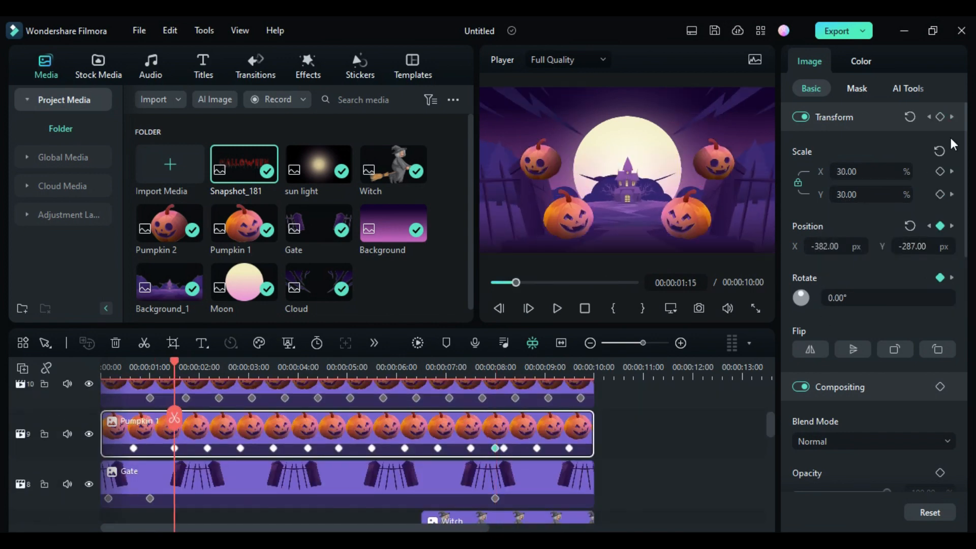
left_click_drag(848, 194, 855, 194)
scroll(462, 432, "up", 2)
left_click(461, 422)
mouse_move(833, 246)
left_mouse_down()
mouse_move(819, 246)
mouse_move(835, 247)
left_mouse_up()
Keyframe Pumpkin 1 on track 11 at 35% scale and an enlarged Pumpkin 2 on track 12 at 00:00:08:00.
scroll(545, 440, "up", 2)
left_click(544, 440)
left_click(495, 367)
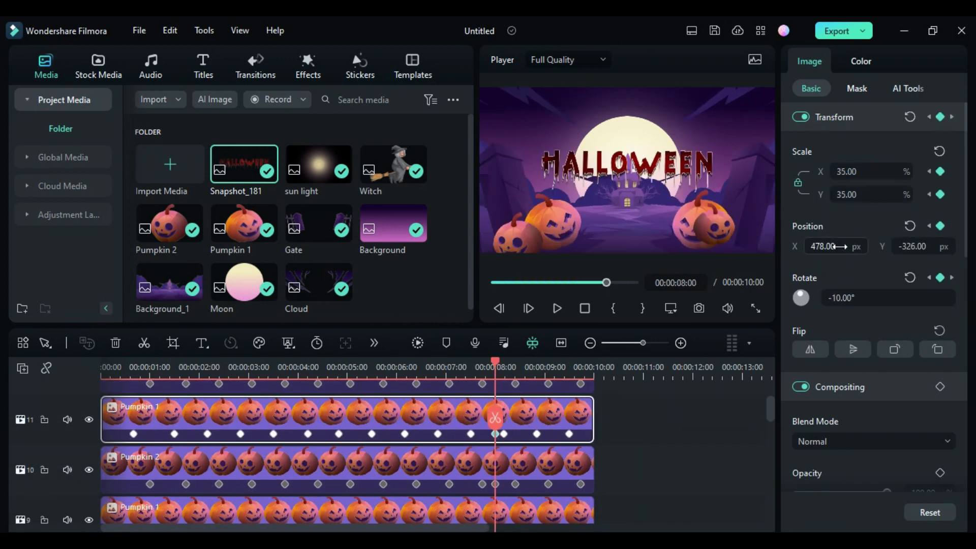
left_click(545, 394)
left_click_drag(871, 194, 880, 195)
left_click(656, 447)
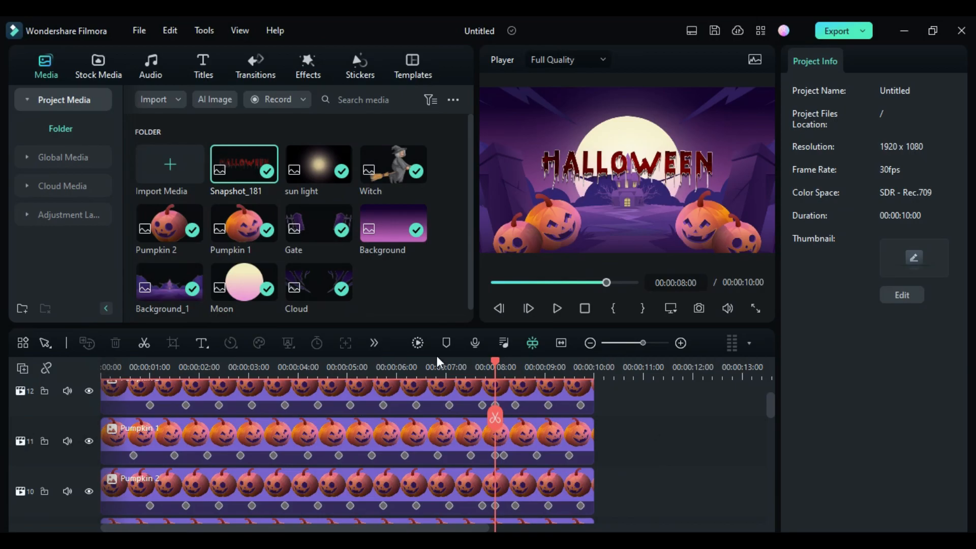
Render the timeline preview and play the whole animation from the start.
left_click(415, 346)
left_click(584, 308)
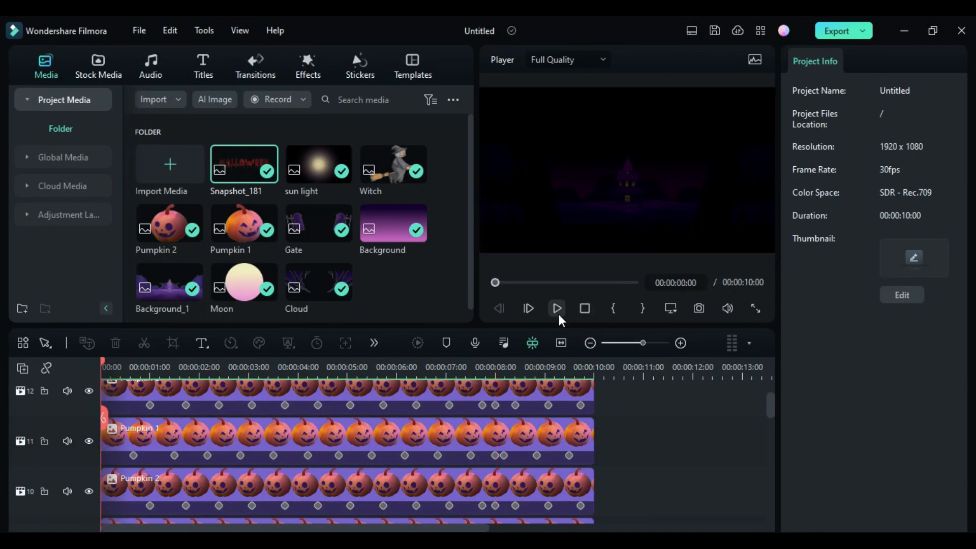
left_click(557, 316)
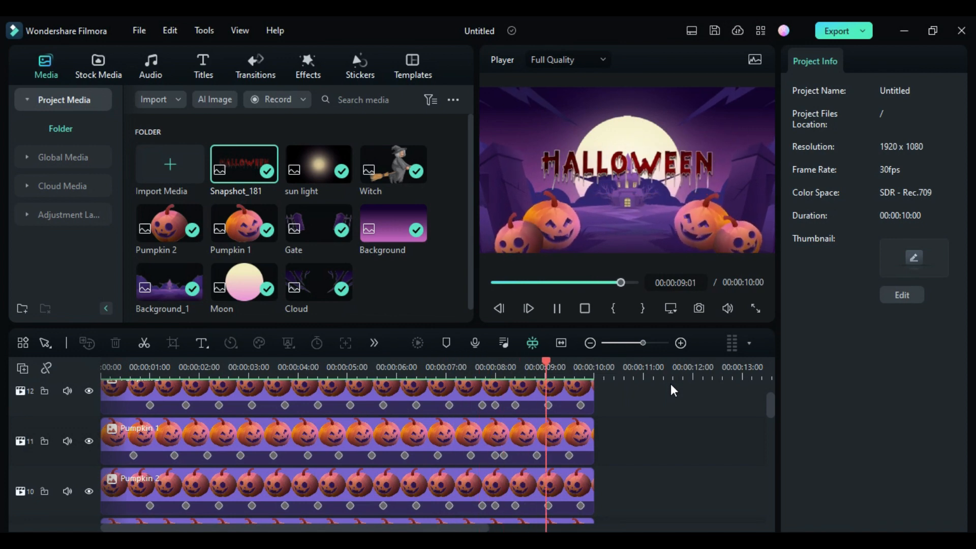
Import the BATs green screen video, place it at the start of track 13 and remove its green background with Chroma Key.
left_click(170, 164)
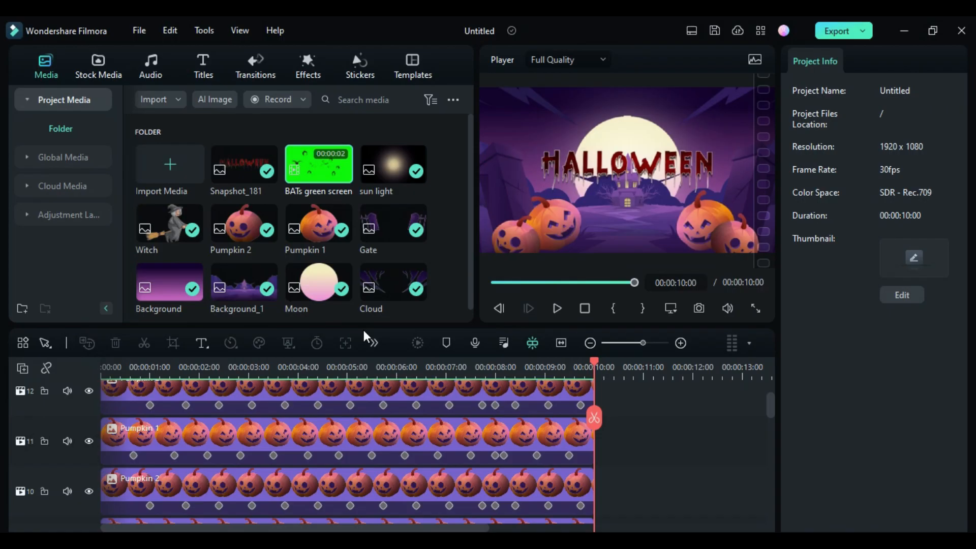
left_click_drag(318, 164, 99, 416)
left_click_drag(97, 411, 101, 412)
left_click_drag(137, 374, 109, 375)
left_click(801, 117)
Place the BATs clip over the scene's last seconds, ending at 00:00:10:00, and render the timeline preview.
left_click_drag(189, 449, 554, 449)
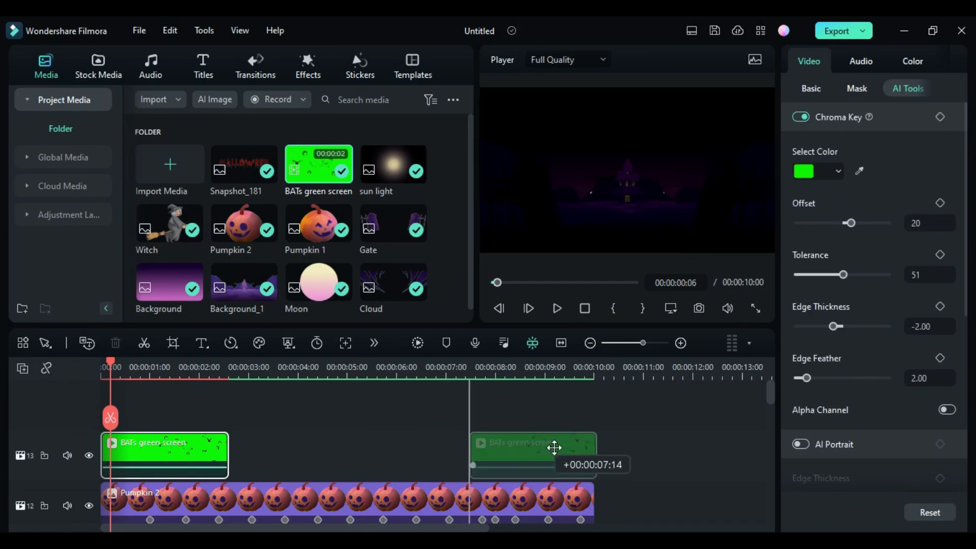
left_click_drag(554, 449, 547, 449)
left_click(592, 374)
left_click(417, 344)
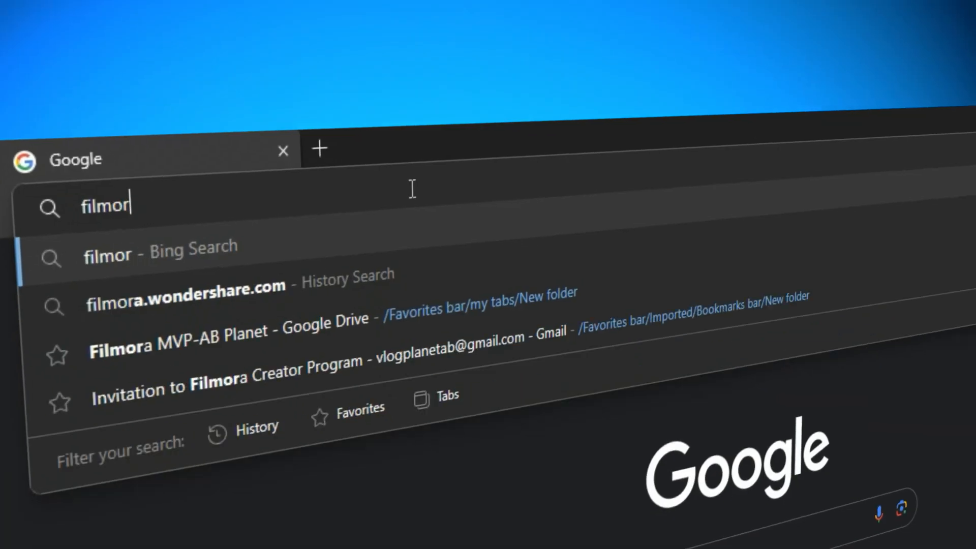
Switch to the web browser and open filmora.wondershare.com.
type("a.wonder")
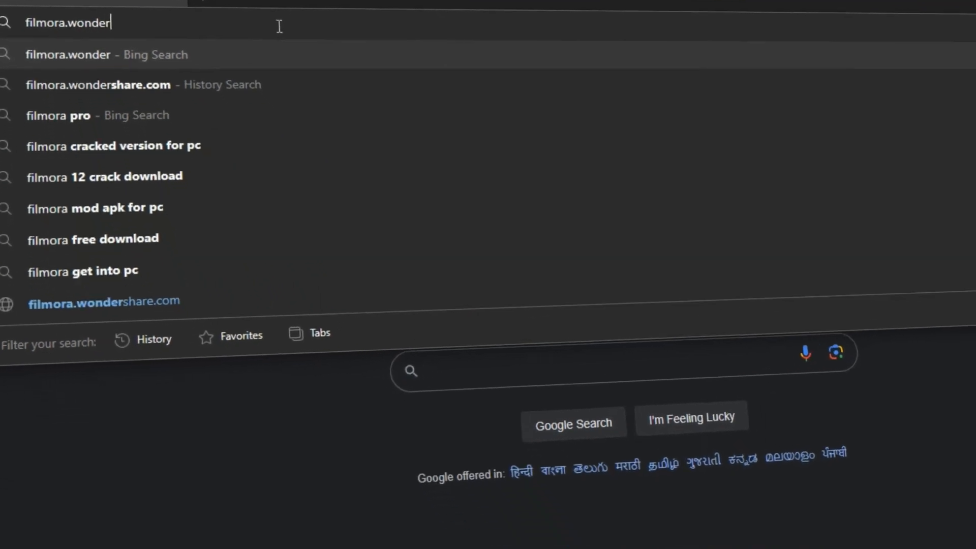
type("share.com")
key("Return")
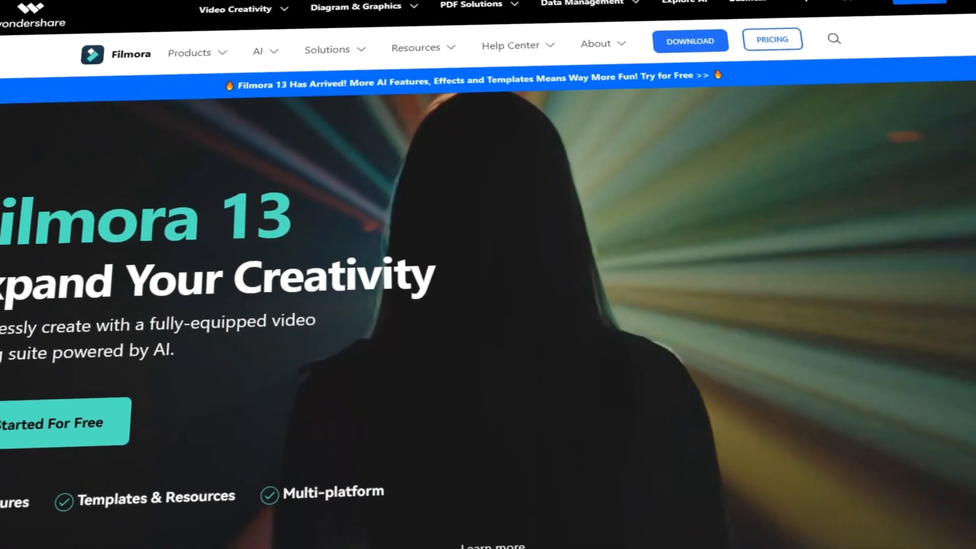